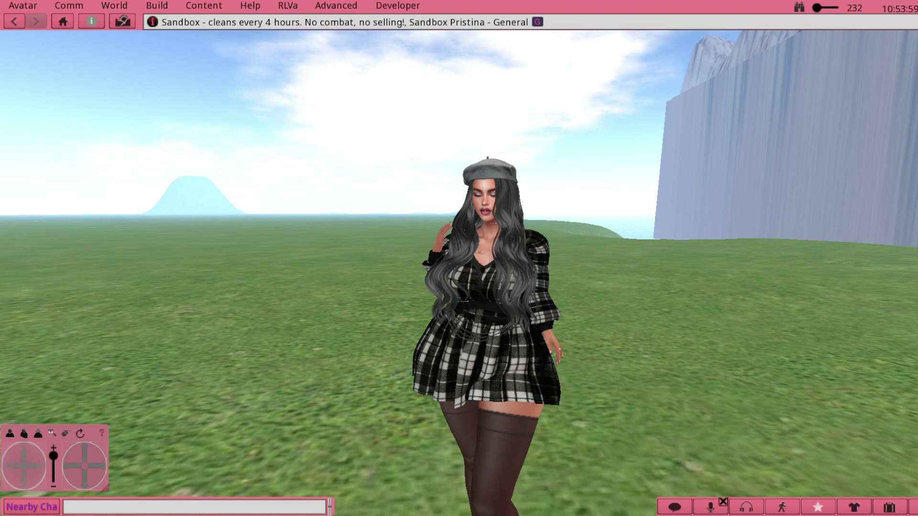
Start uploading an image file to use as a texture
{"action": "left_click", "coordinate": [150, 7]}
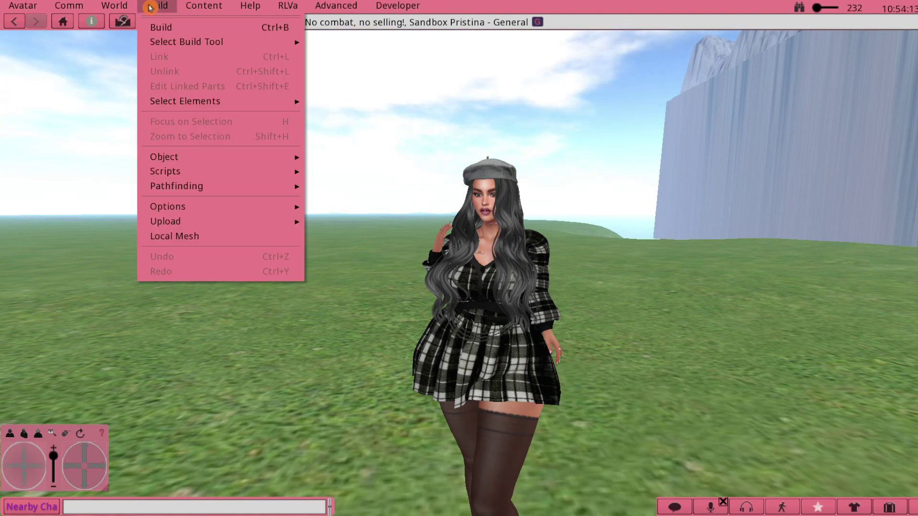
{"action": "mouse_move", "coordinate": [218, 227]}
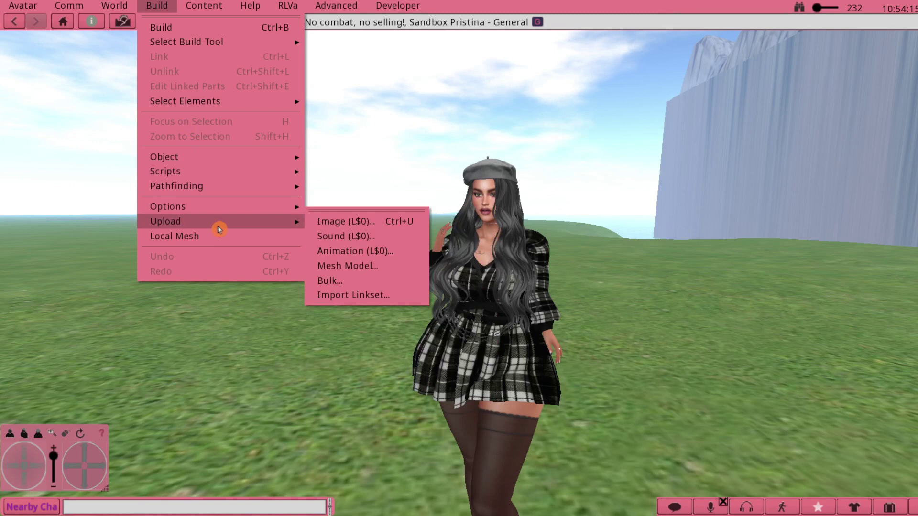
{"action": "left_click", "coordinate": [338, 221]}
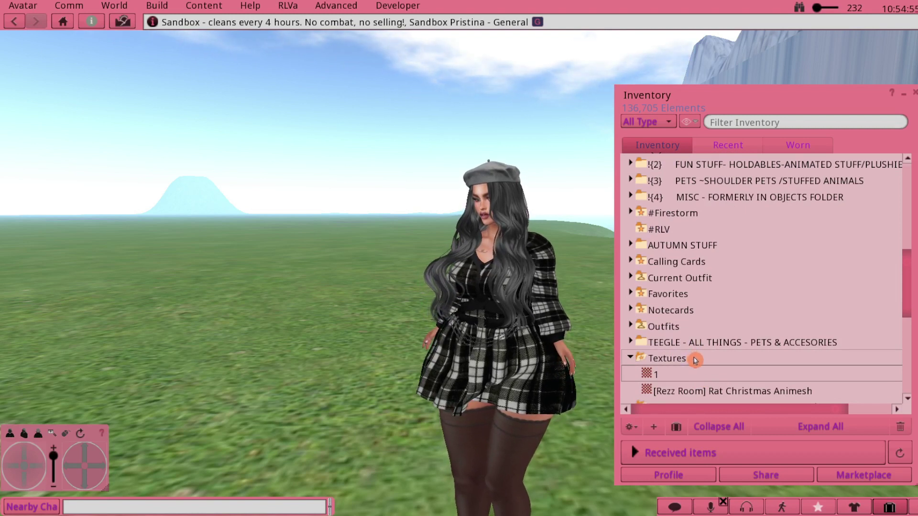
Collapse the Textures folder and close the inventory
{"action": "double_click", "coordinate": [694, 358]}
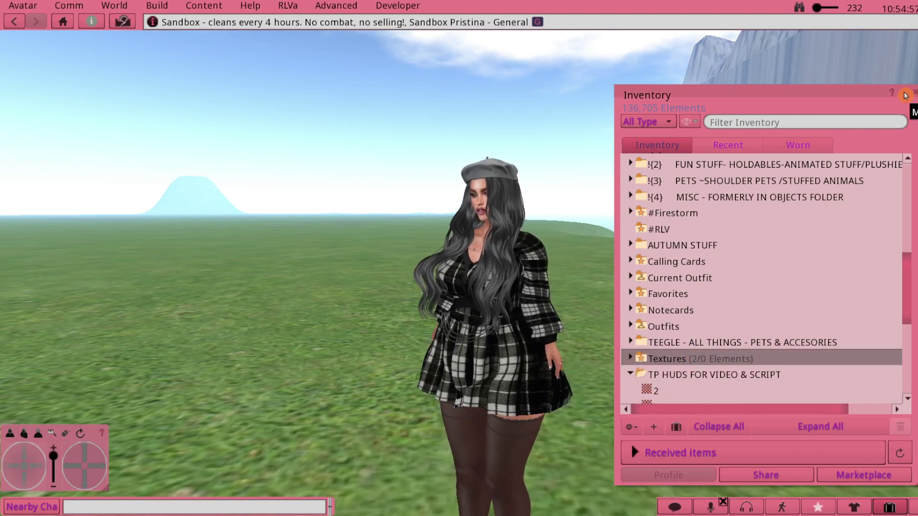
{"action": "left_click", "coordinate": [914, 93]}
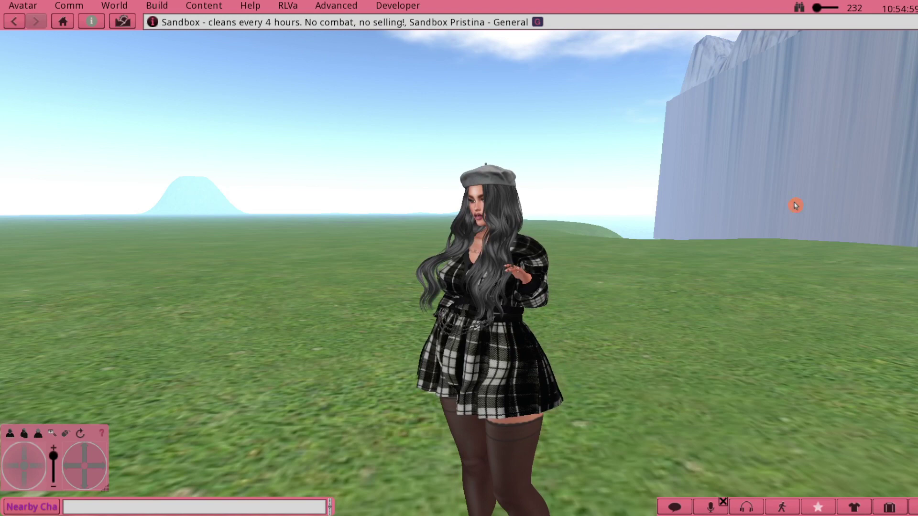
Create a box prim on the grass beside the avatar with the Create Tool
{"action": "left_click_drag", "start_coordinate": [505, 387], "coordinate": [482, 265], "text": "ctrl+alt"}
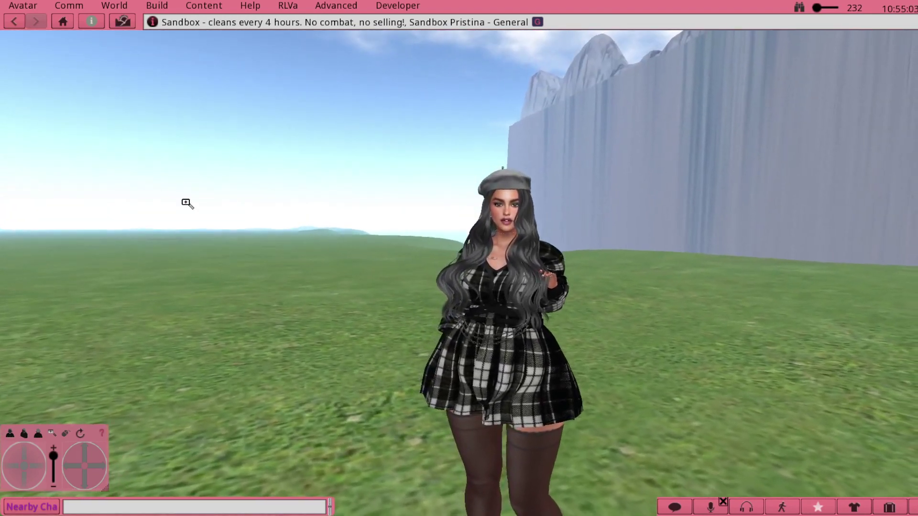
{"action": "left_click", "coordinate": [145, 8]}
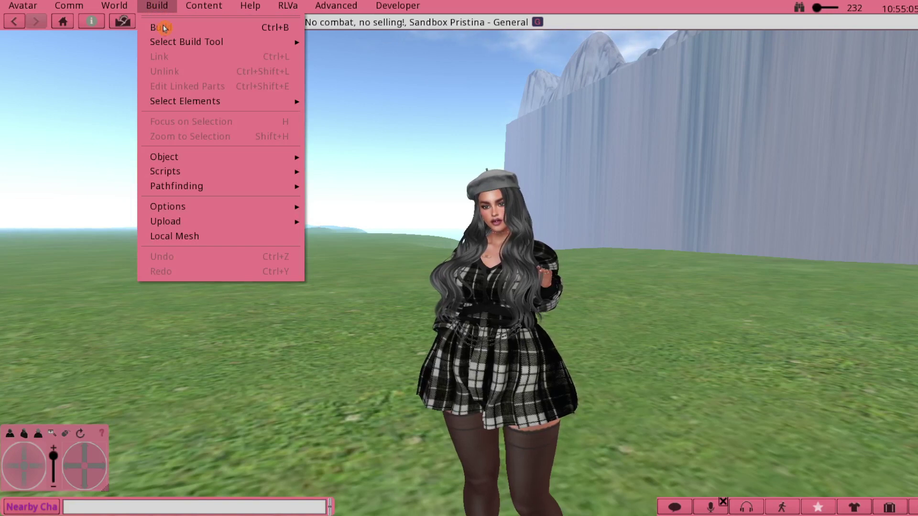
{"action": "mouse_move", "coordinate": [188, 42]}
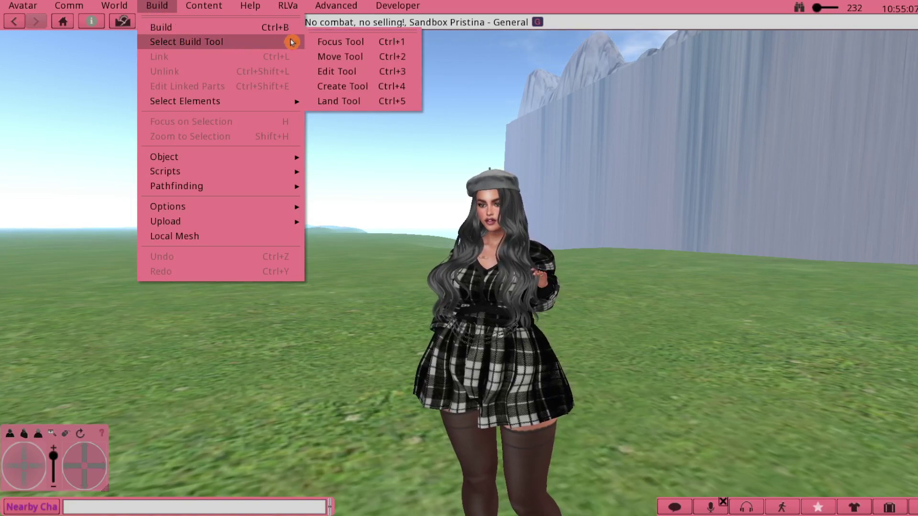
{"action": "left_click", "coordinate": [340, 87]}
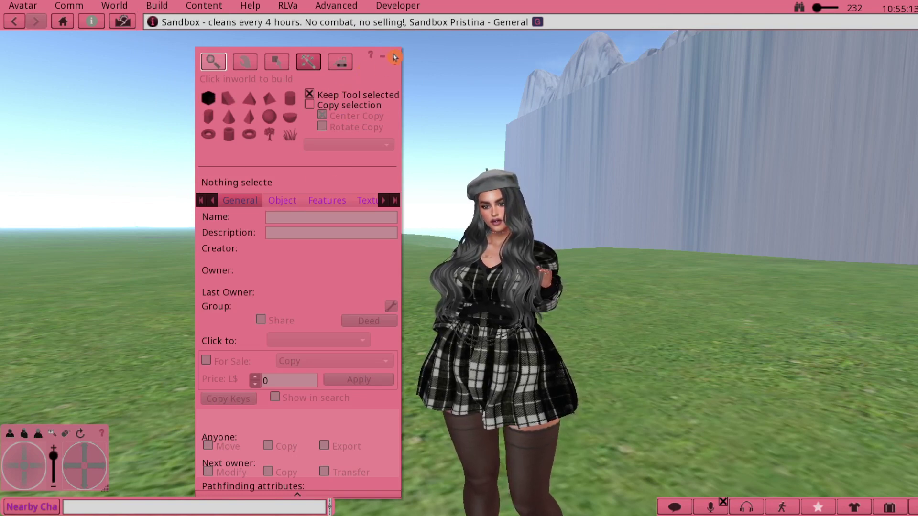
{"action": "left_click", "coordinate": [650, 378]}
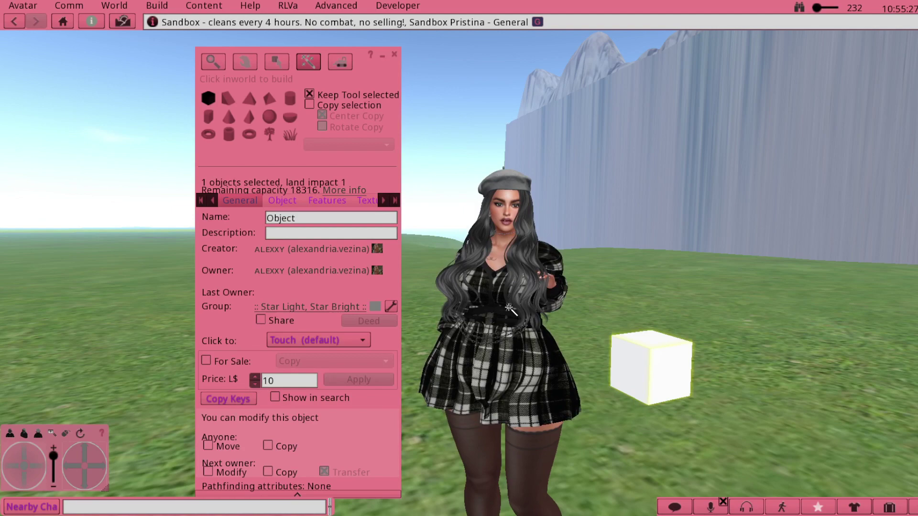
Set the transparency of the whole box to 100%
{"action": "key", "text": "ctrl+alt"}
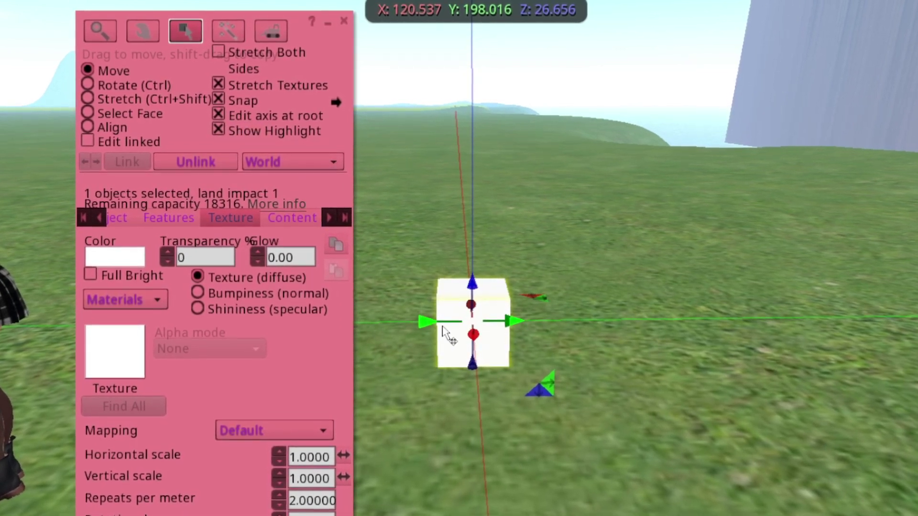
{"action": "scroll", "coordinate": [442, 328], "scroll_direction": "up", "scroll_amount": 2}
{"action": "scroll", "coordinate": [446, 329], "scroll_direction": "up", "scroll_amount": 1}
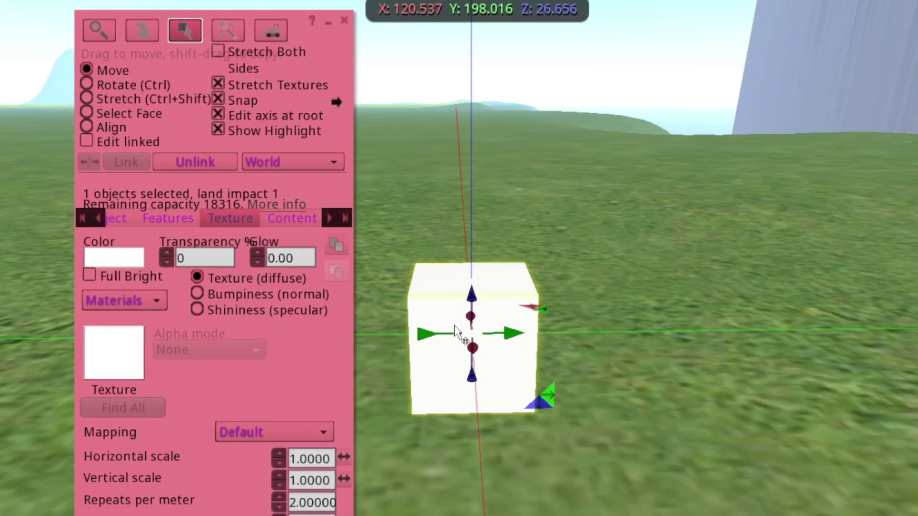
{"action": "scroll", "coordinate": [455, 327], "scroll_direction": "down", "scroll_amount": 1}
{"action": "left_click", "coordinate": [168, 253]}
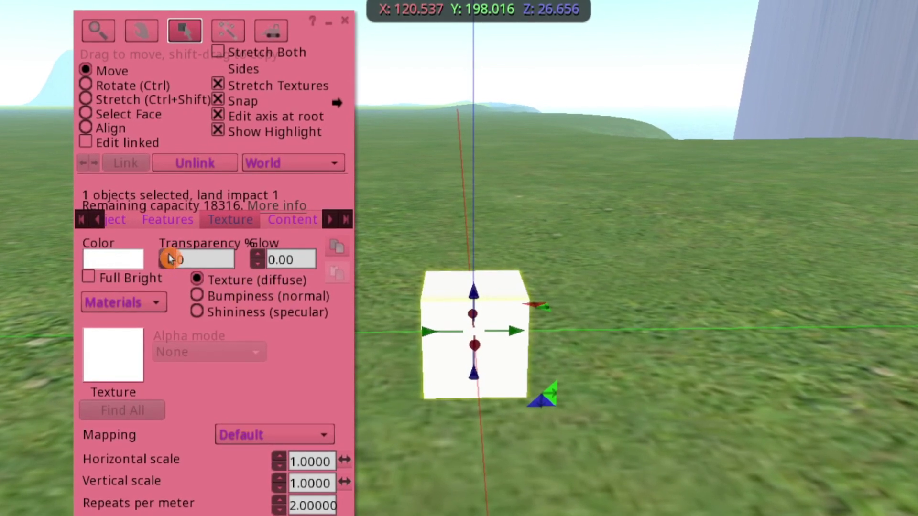
{"action": "left_click_drag", "start_coordinate": [170, 259], "coordinate": [170, 260]}
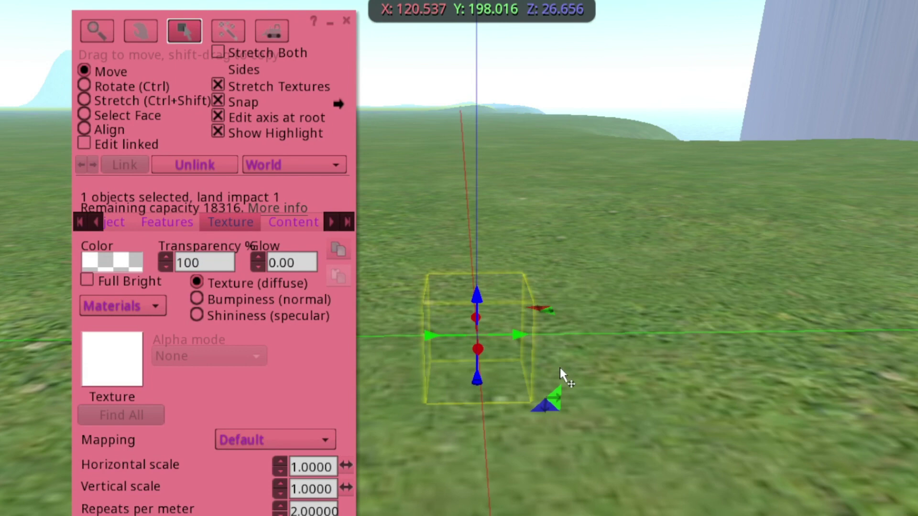
Select the two opposite vertical faces 2 and 4 of the transparent box in Select Face mode
{"action": "left_click_drag", "start_coordinate": [481, 334], "coordinate": [483, 314], "text": "ctrl+alt"}
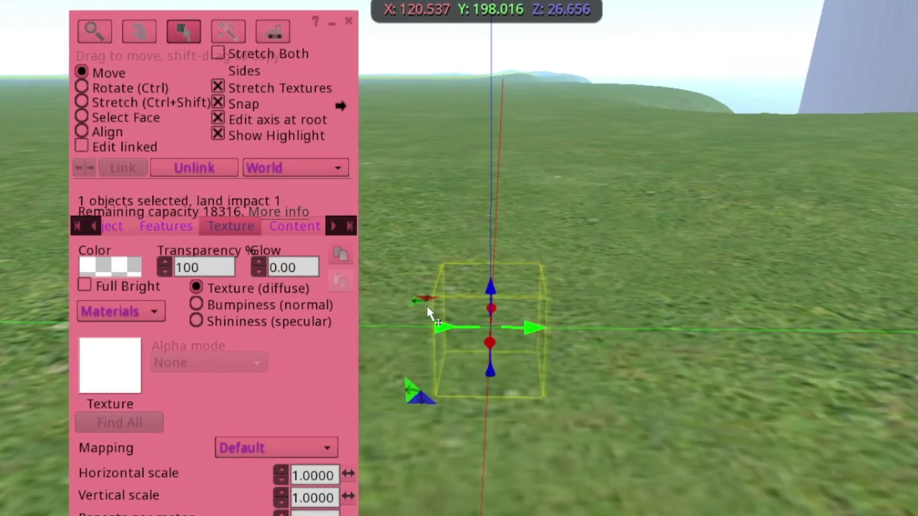
{"action": "left_click", "coordinate": [81, 120]}
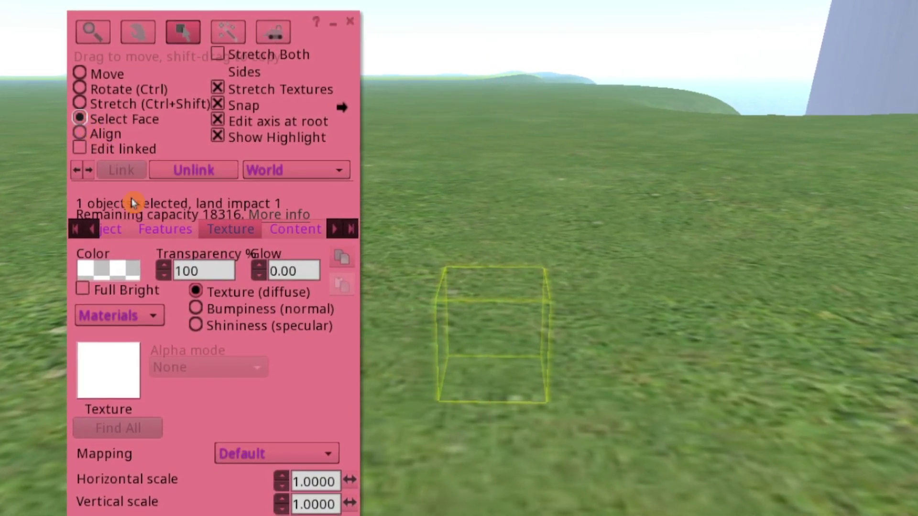
{"action": "left_click", "coordinate": [489, 344]}
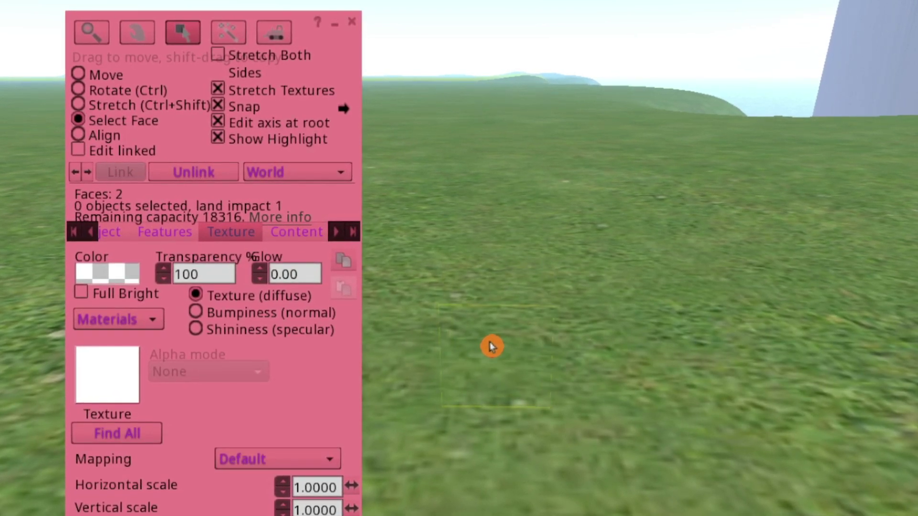
{"action": "key", "text": "alt"}
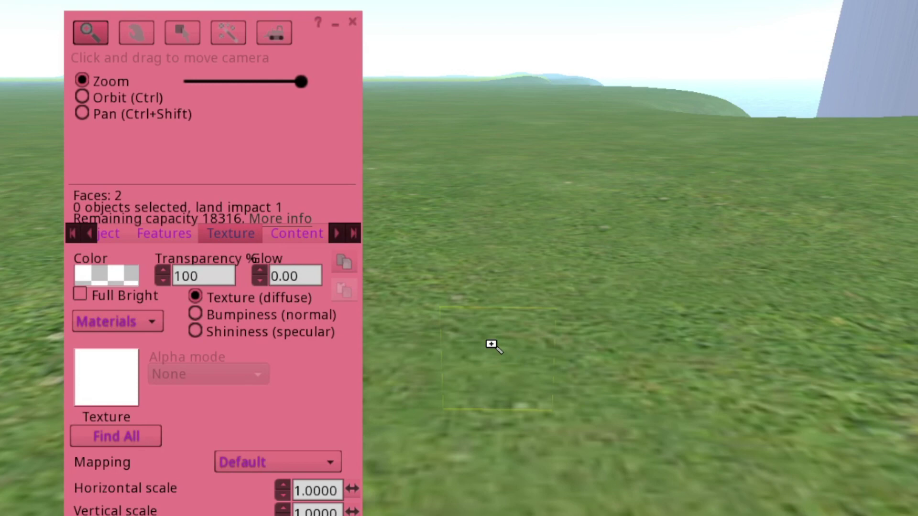
{"action": "left_click_drag", "start_coordinate": [491, 345], "coordinate": [124, 345], "text": "alt"}
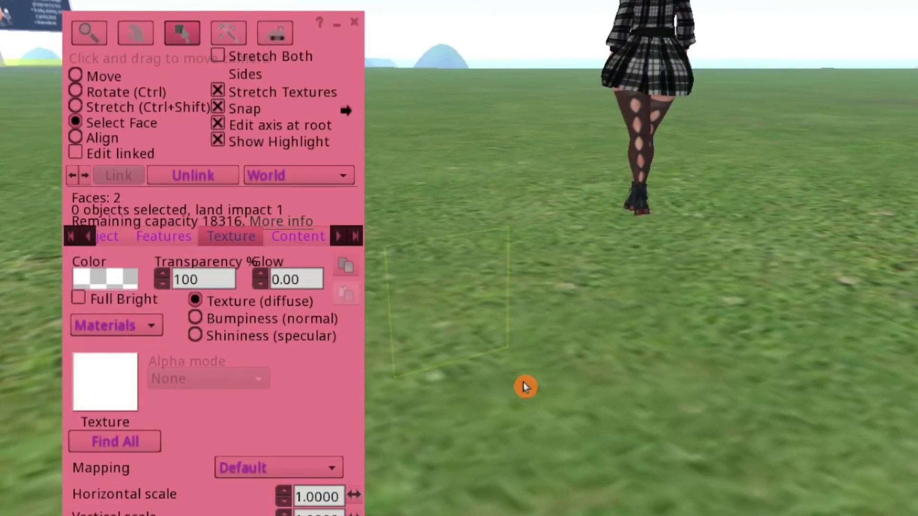
{"action": "left_click", "coordinate": [530, 389], "text": "shift"}
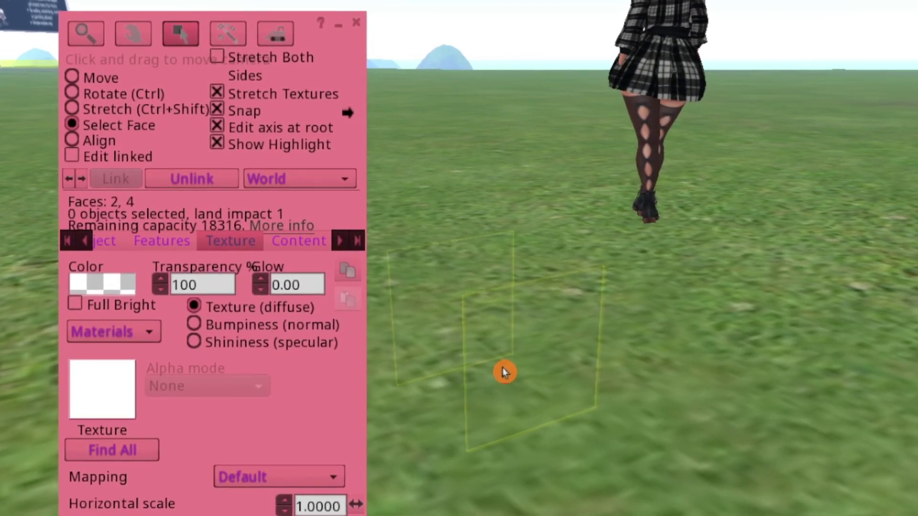
{"action": "left_click_drag", "start_coordinate": [503, 369], "coordinate": [640, 381], "text": "ctrl+alt"}
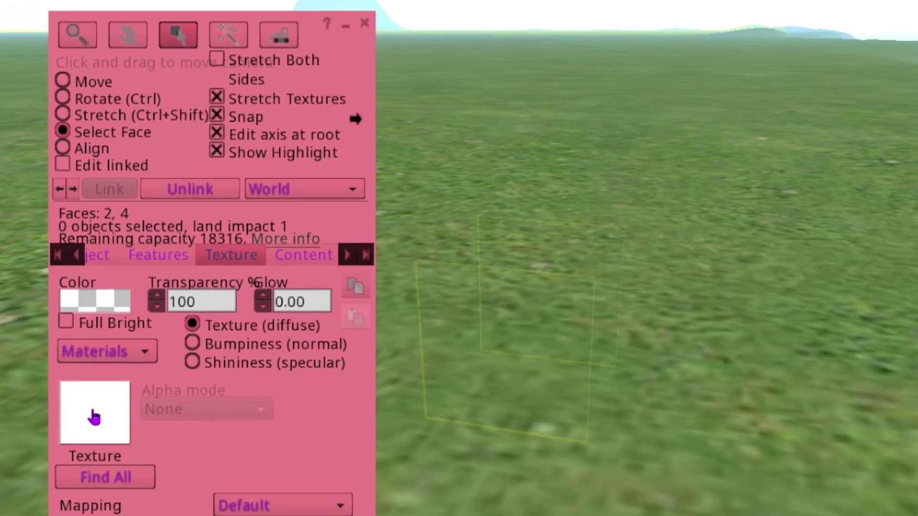
Apply texture "1" from the Textures folder to the selected faces and set their transparency to 0%
{"action": "left_click", "coordinate": [93, 417]}
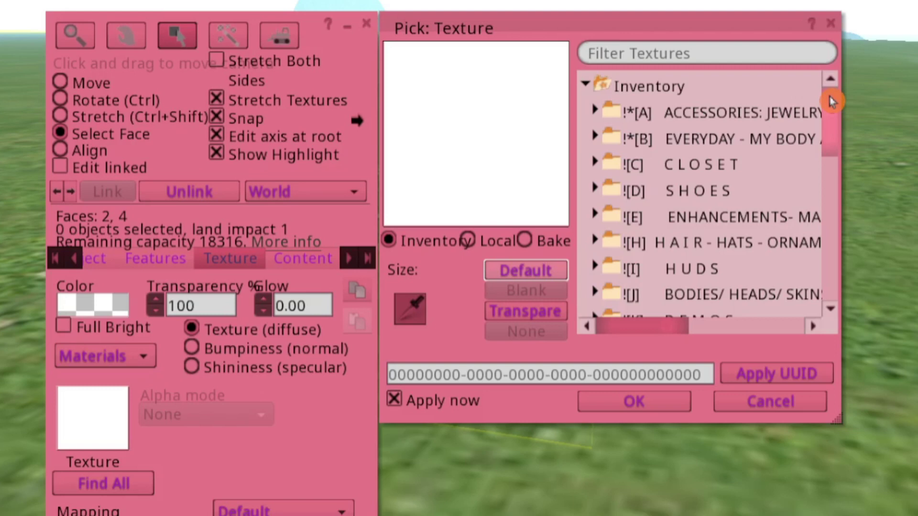
{"action": "left_click_drag", "start_coordinate": [832, 101], "coordinate": [839, 271]}
{"action": "double_click", "coordinate": [671, 233]}
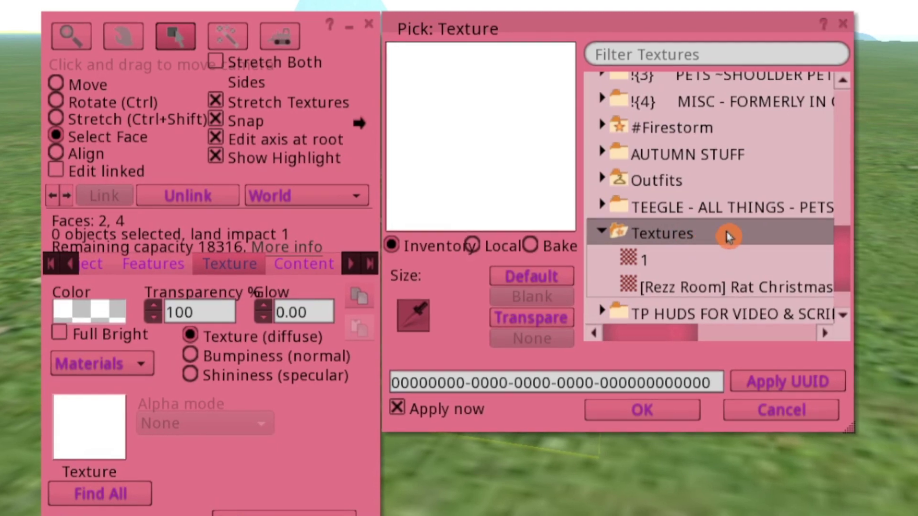
{"action": "left_click", "coordinate": [643, 260]}
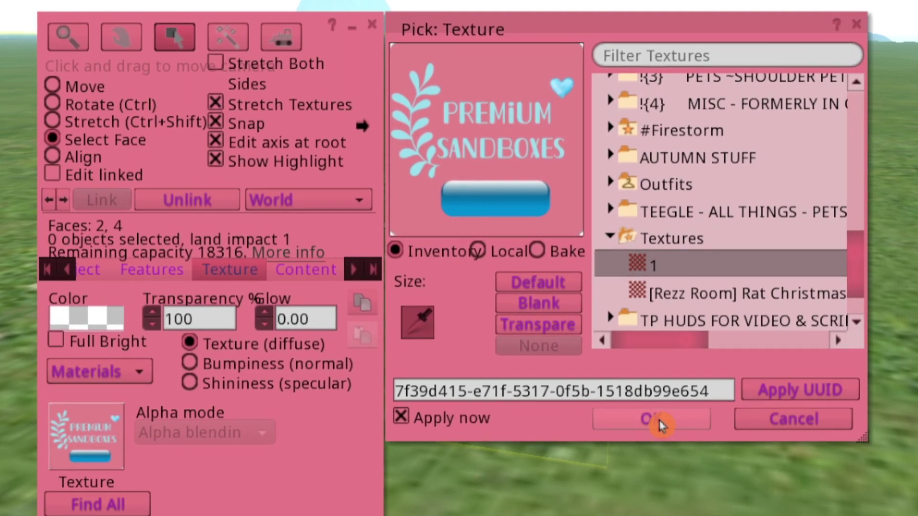
{"action": "left_click", "coordinate": [655, 423]}
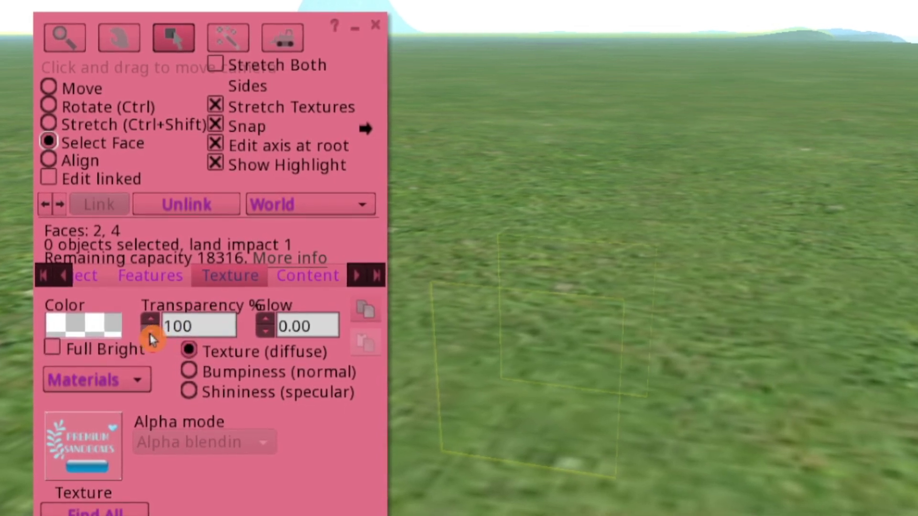
{"action": "left_click_drag", "start_coordinate": [151, 337], "coordinate": [149, 334]}
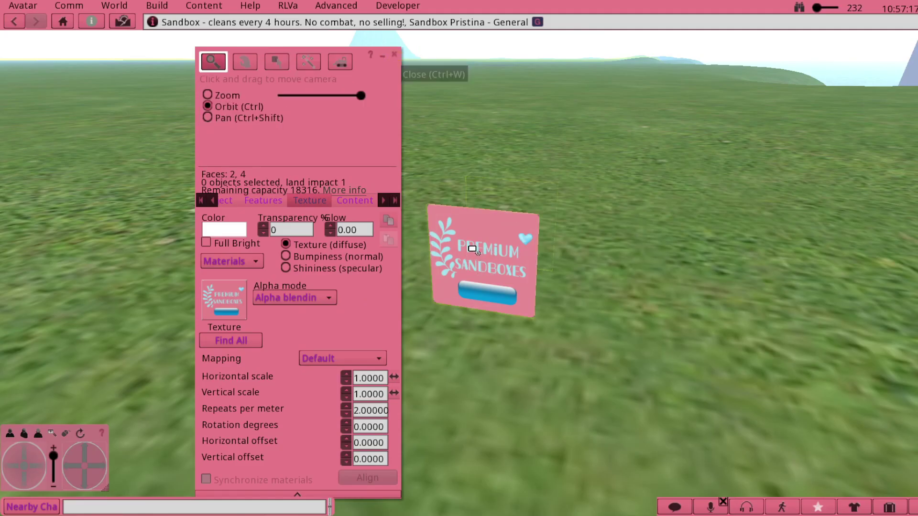
{"action": "left_click_drag", "start_coordinate": [474, 248], "coordinate": [533, 227], "text": "ctrl+alt"}
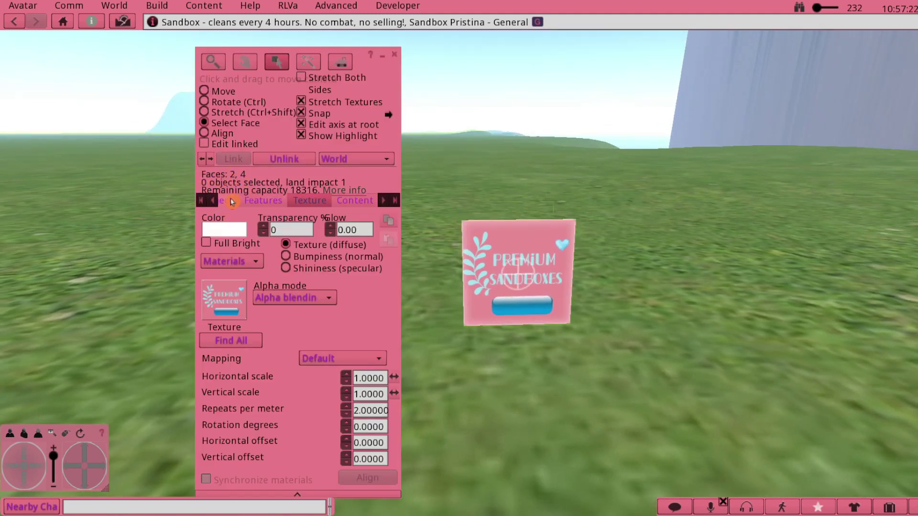
Replace the textured box's default object name with a new one in its general properties
{"action": "left_click", "coordinate": [231, 201]}
{"action": "left_click", "coordinate": [220, 202]}
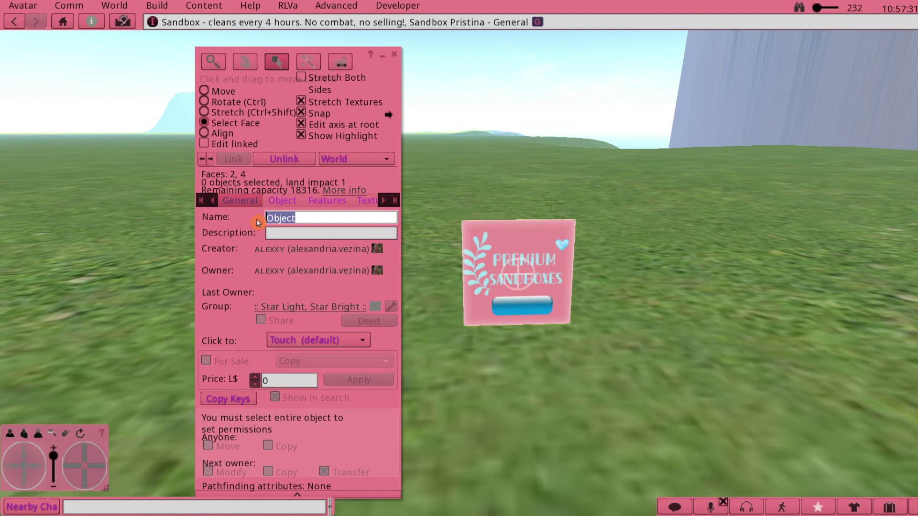
{"action": "type", "text": "P"}
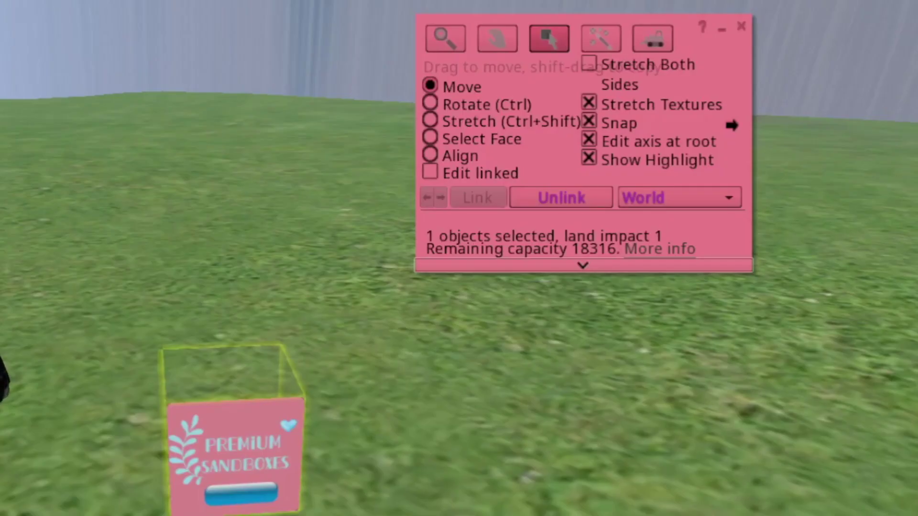
Flatten the textured box into a thin panel using Stretch mode
{"action": "key", "text": "Escape"}
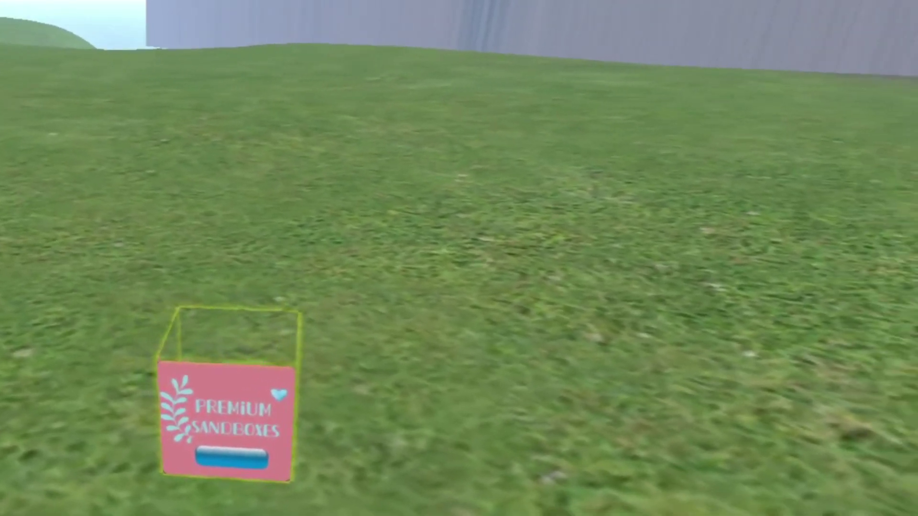
{"action": "left_click_drag", "start_coordinate": [226, 381], "coordinate": [253, 333], "text": "ctrl+alt"}
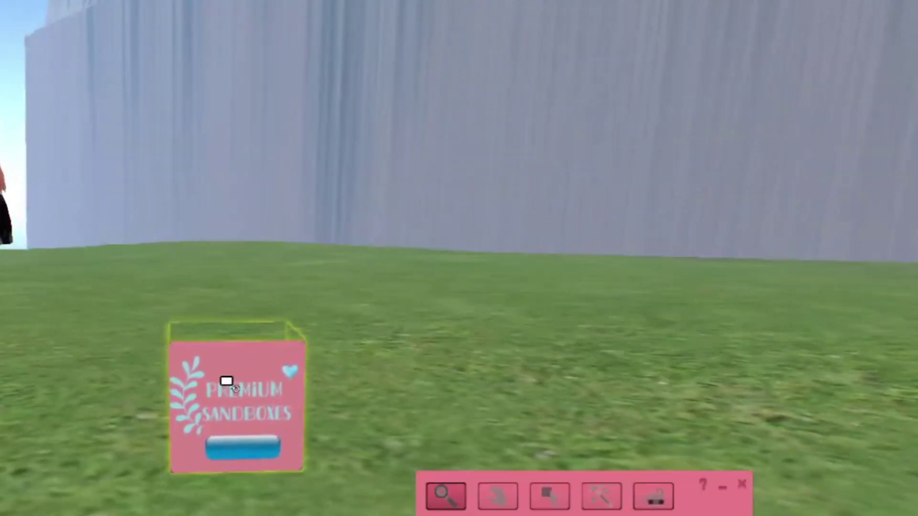
{"action": "scroll", "coordinate": [224, 380], "scroll_direction": "up", "scroll_amount": 2, "text": "alt"}
{"action": "left_click_drag", "start_coordinate": [224, 380], "coordinate": [177, 414], "text": "ctrl+alt"}
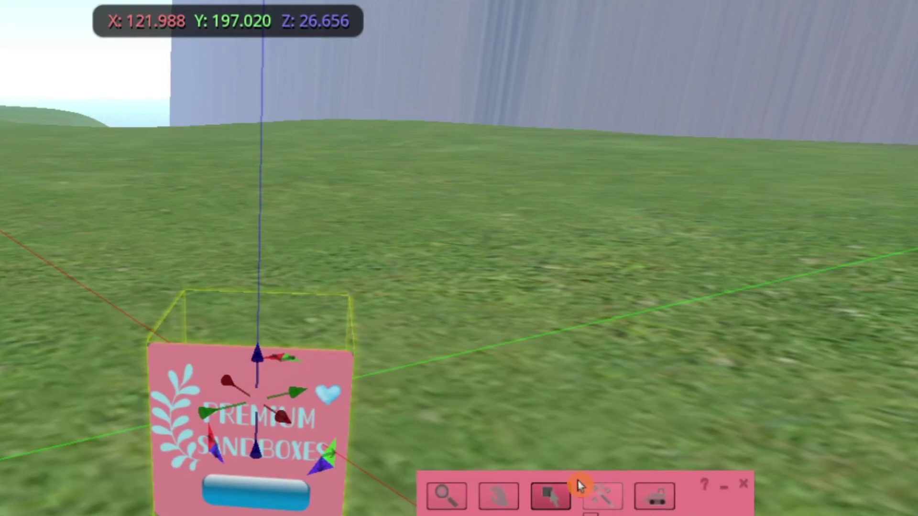
{"action": "left_click_drag", "start_coordinate": [573, 473], "coordinate": [557, 365]}
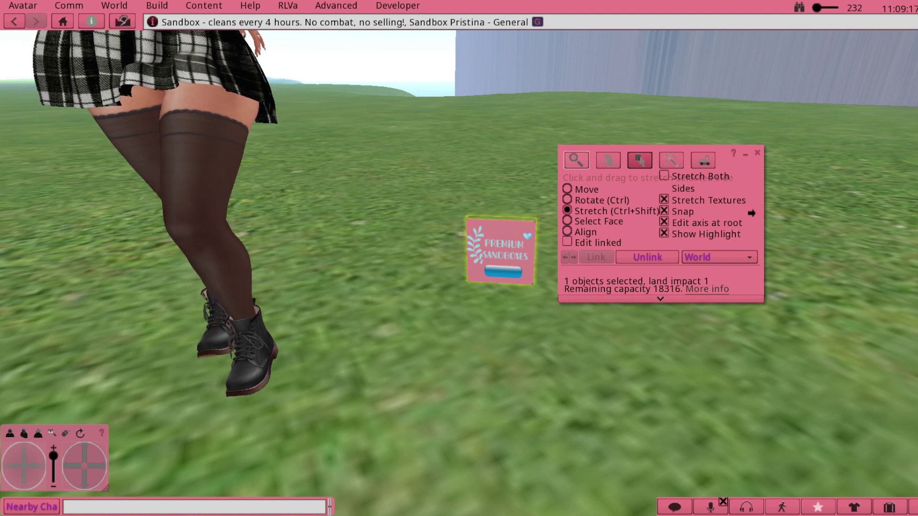
{"action": "scroll", "coordinate": [501, 251], "scroll_direction": "down", "scroll_amount": 1}
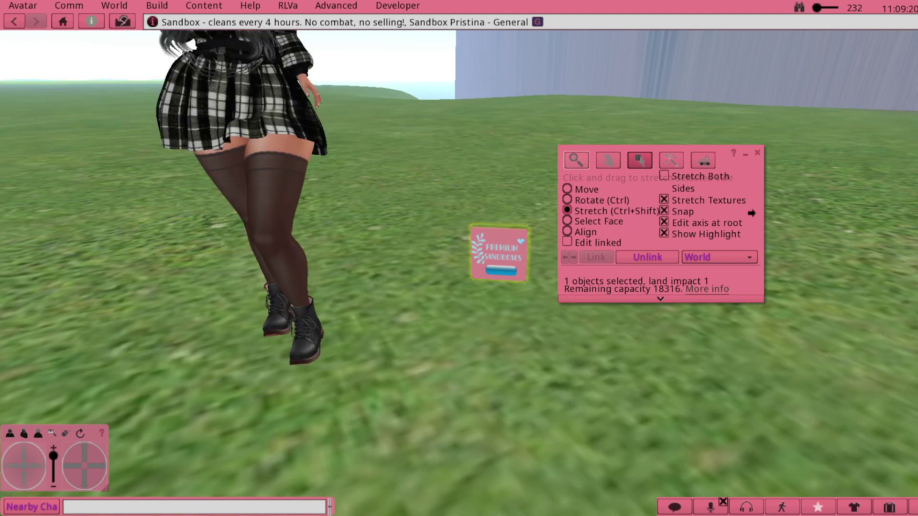
{"action": "scroll", "coordinate": [459, 258], "scroll_direction": "down", "scroll_amount": 3}
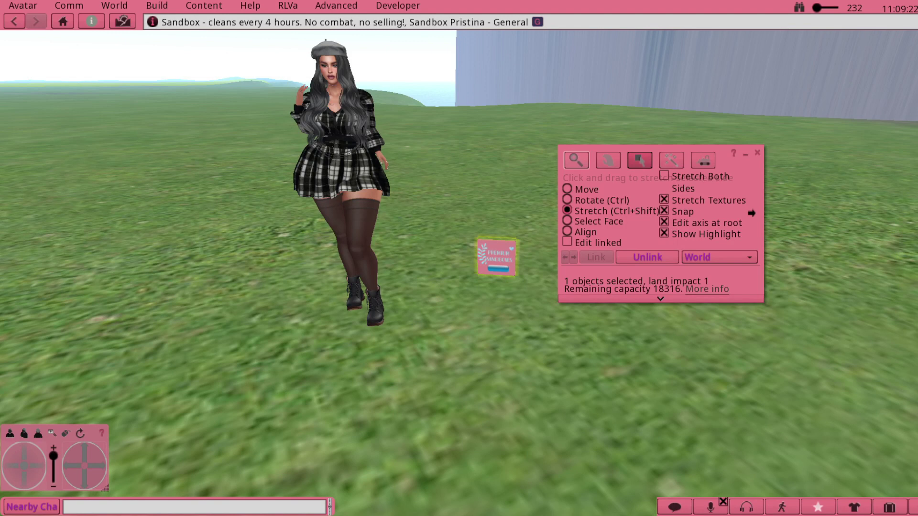
Add a new script to the contents of the textured panel
{"action": "scroll", "coordinate": [497, 257], "scroll_direction": "up", "scroll_amount": 2}
{"action": "scroll", "coordinate": [497, 257], "scroll_direction": "down", "scroll_amount": 2}
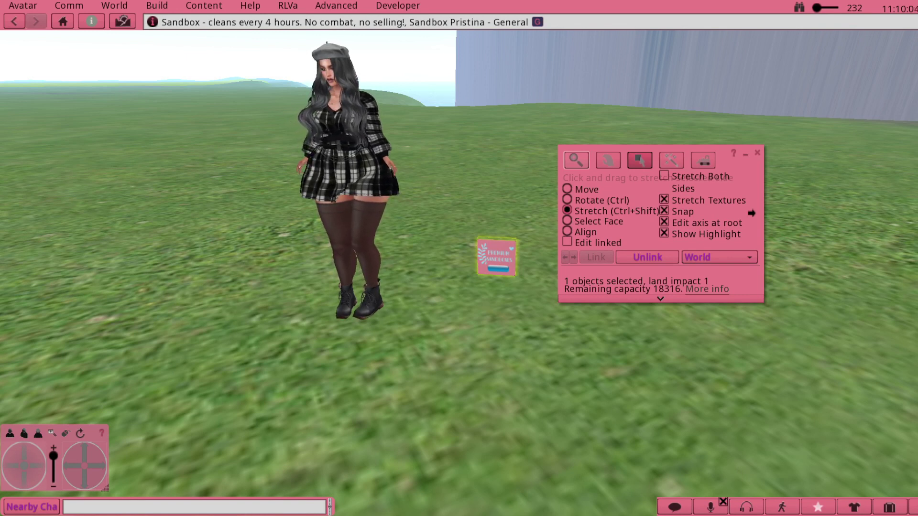
{"action": "left_click_drag", "start_coordinate": [692, 145], "coordinate": [700, 118]}
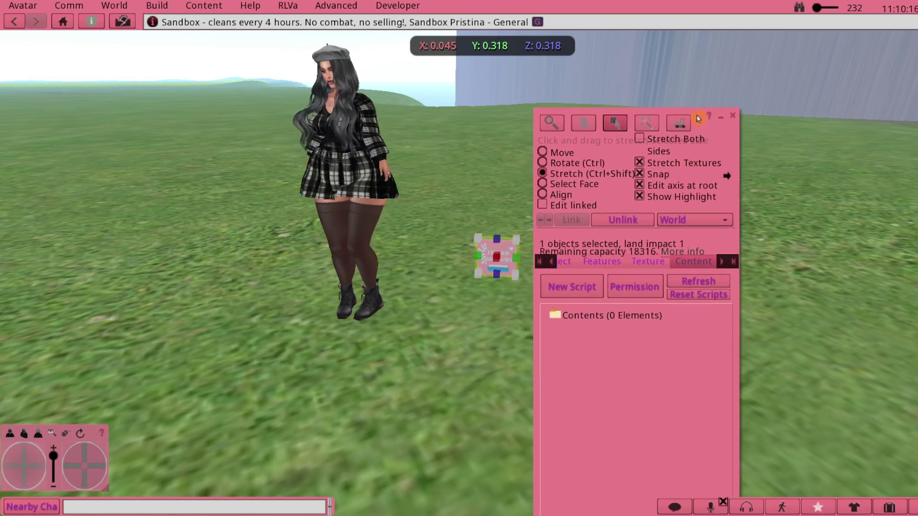
{"action": "left_click", "coordinate": [570, 291]}
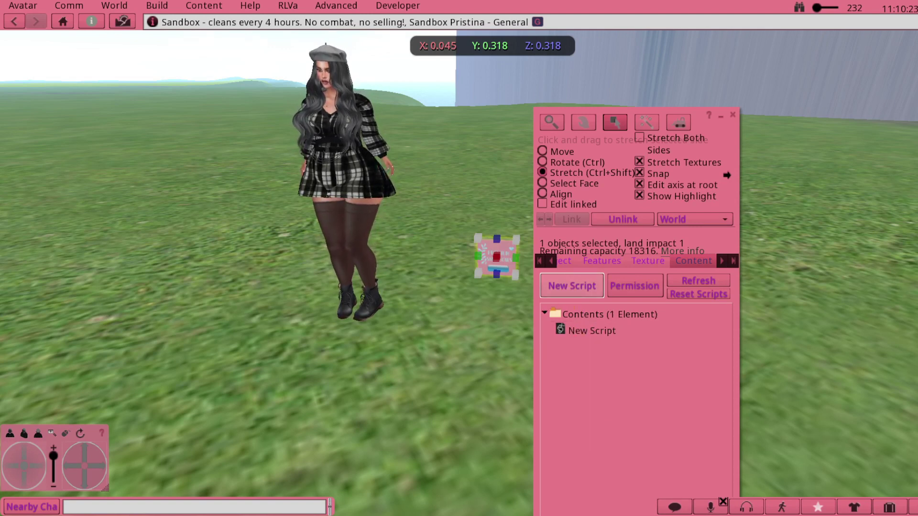
Copy the entire script text from the "LANDMARK TELEPORTER HUD SCRIPT" notecard in the TP HUDS FOR VIDEO & SCRIPT inventory folder
{"action": "left_click", "coordinate": [889, 508]}
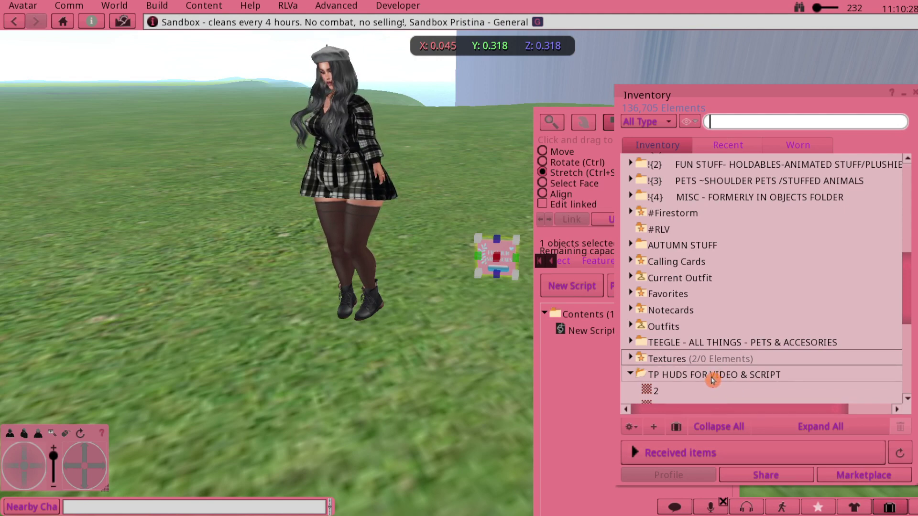
{"action": "scroll", "coordinate": [713, 380], "scroll_direction": "down", "scroll_amount": 4}
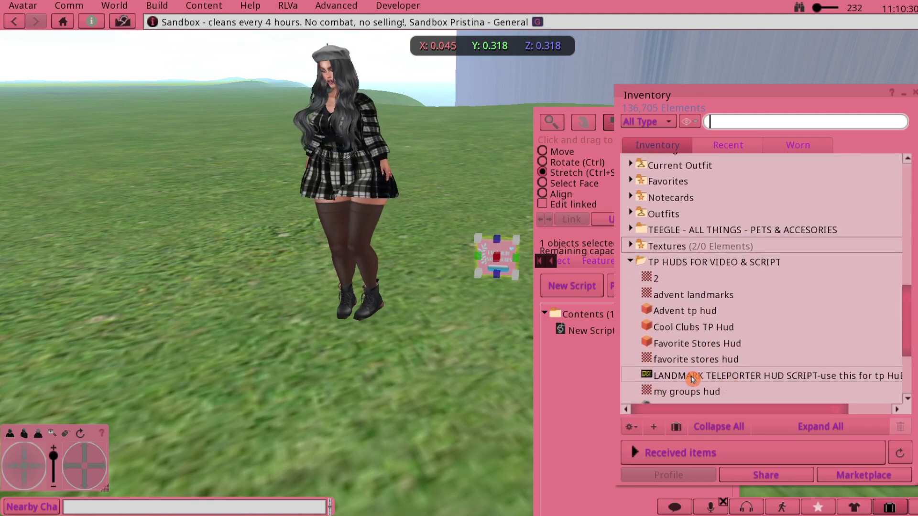
{"action": "double_click", "coordinate": [693, 379]}
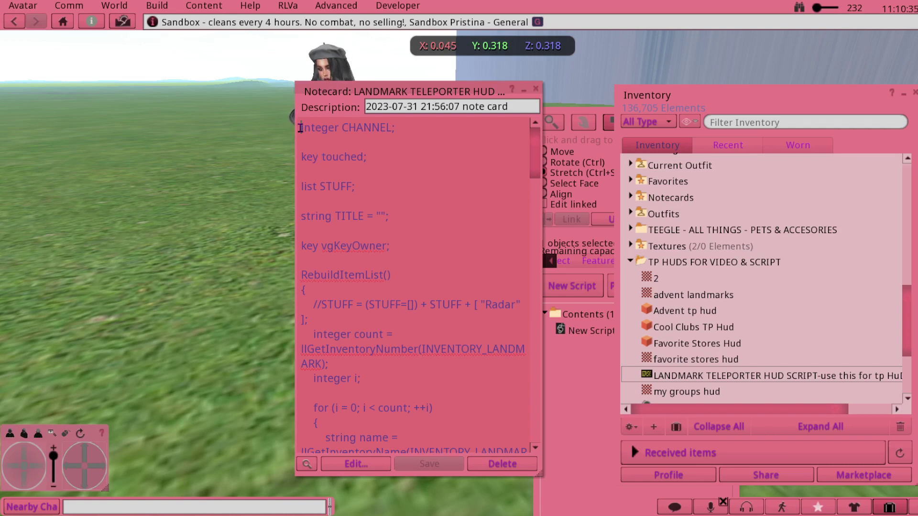
{"action": "left_click_drag", "start_coordinate": [434, 181], "coordinate": [490, 454]}
{"action": "right_click", "coordinate": [323, 281]}
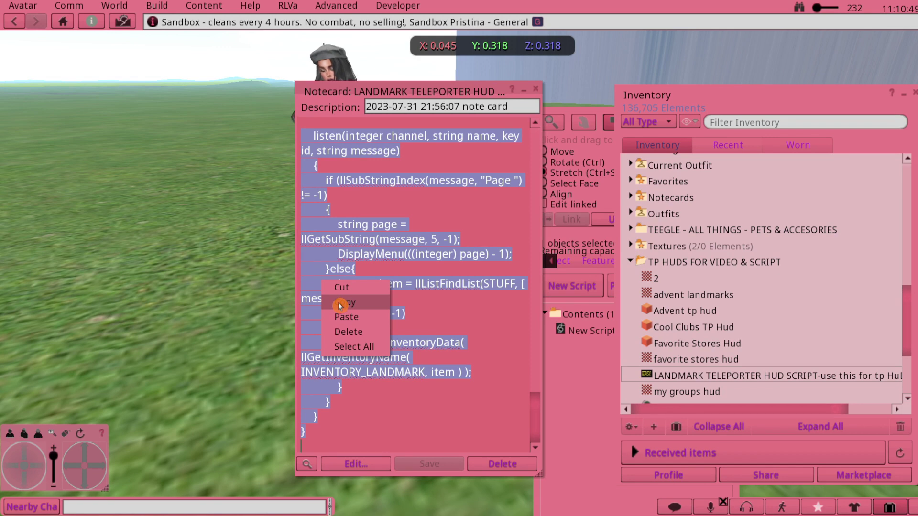
{"action": "left_click", "coordinate": [340, 304]}
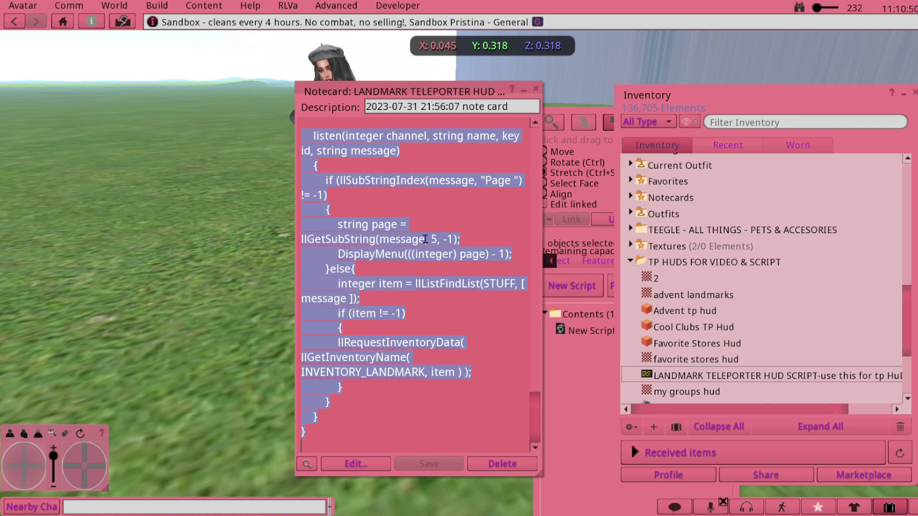
{"action": "left_click", "coordinate": [536, 89]}
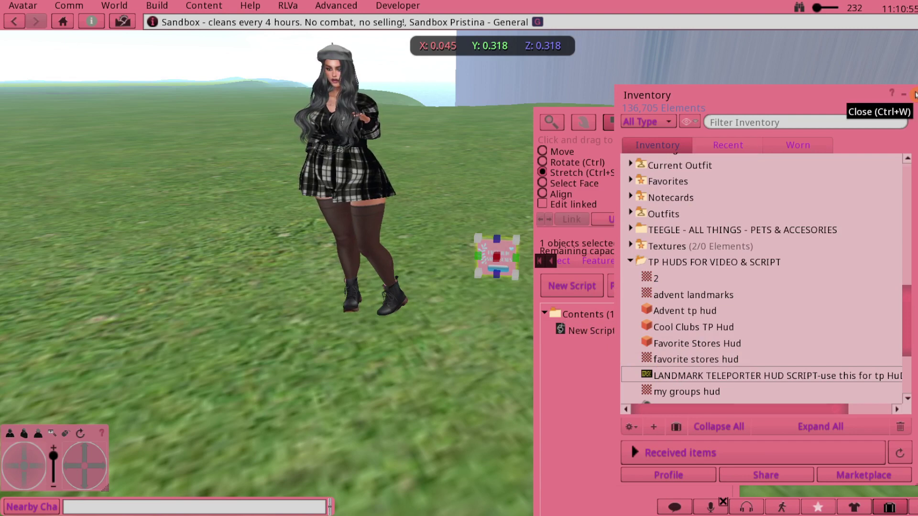
{"action": "left_click", "coordinate": [915, 92]}
{"action": "left_click", "coordinate": [914, 94]}
Replace all default code in the panel's New Script with the copied teleporter script, save it, and close the editors
{"action": "double_click", "coordinate": [599, 334]}
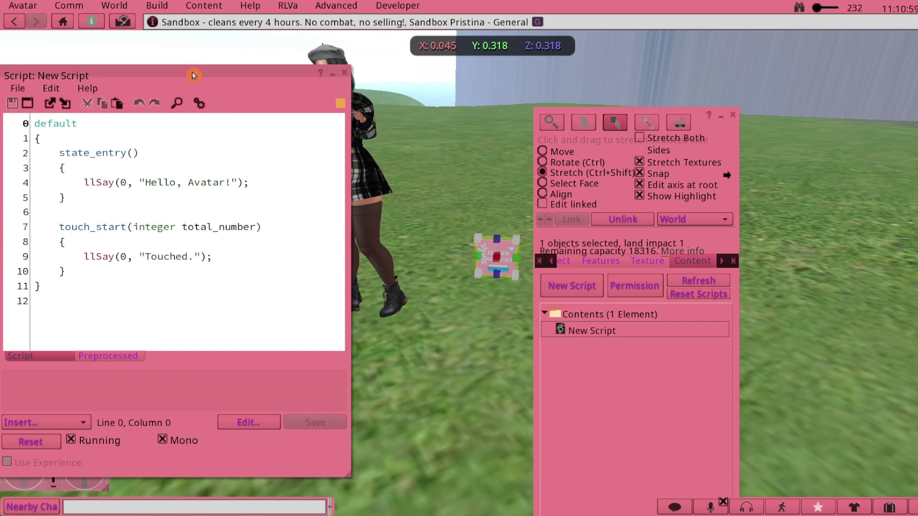
{"action": "left_click_drag", "start_coordinate": [194, 71], "coordinate": [329, 83]}
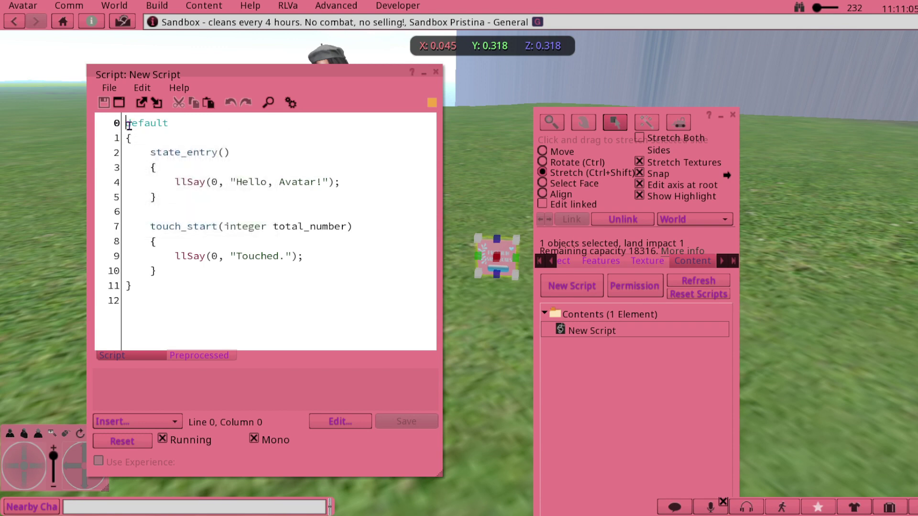
{"action": "left_click_drag", "start_coordinate": [126, 123], "coordinate": [316, 327]}
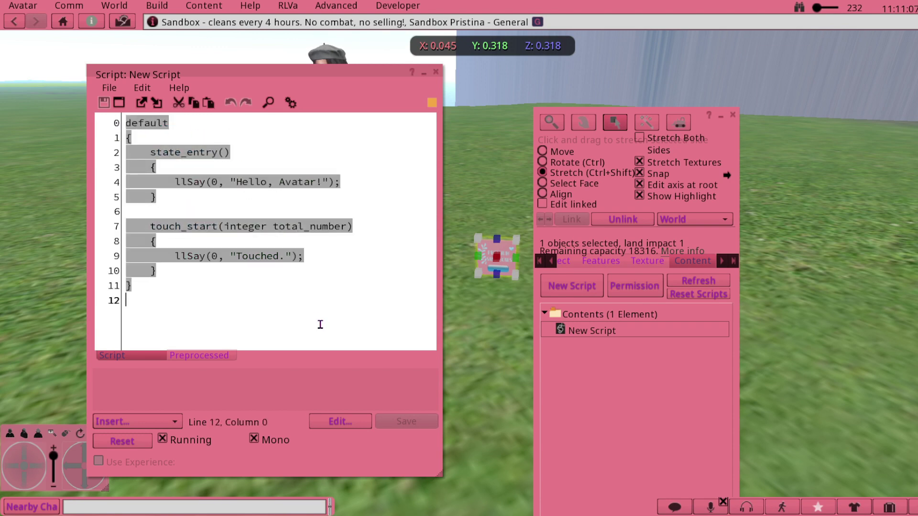
{"action": "right_click", "coordinate": [176, 226]}
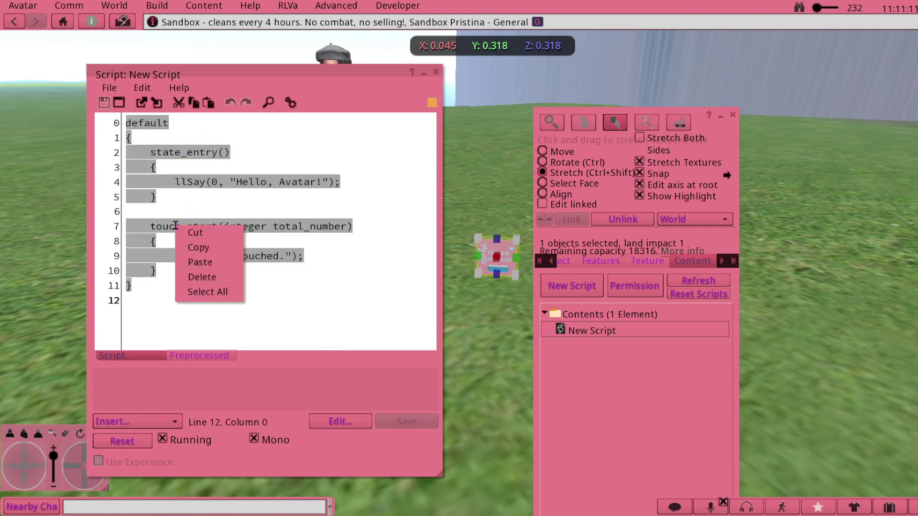
{"action": "left_click", "coordinate": [209, 262]}
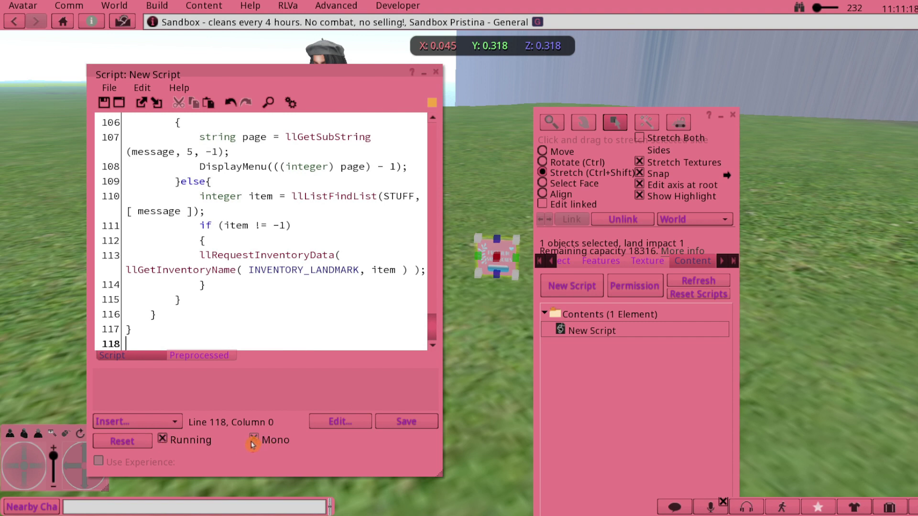
{"action": "left_click", "coordinate": [408, 423]}
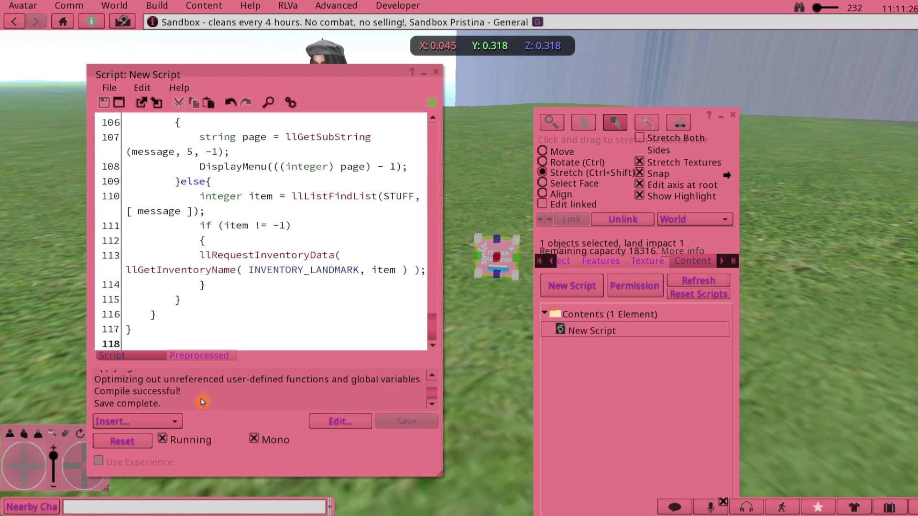
{"action": "left_click", "coordinate": [435, 76]}
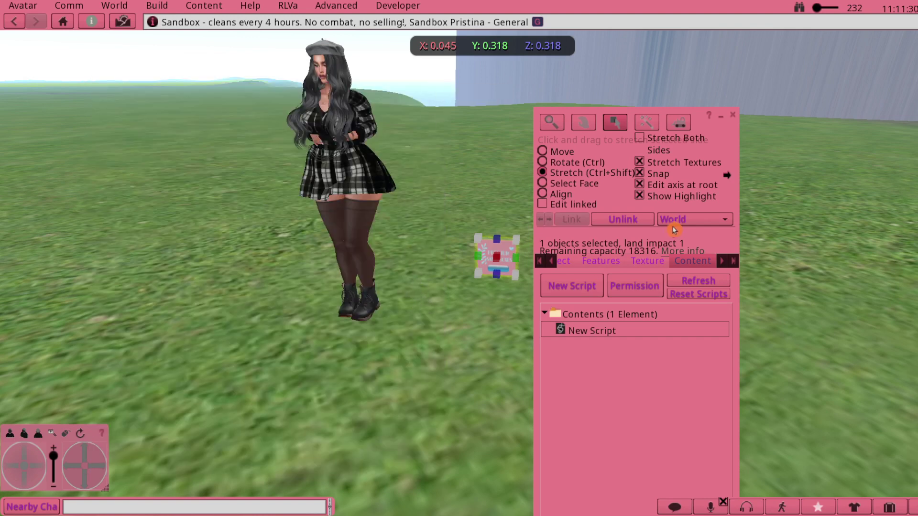
{"action": "left_click", "coordinate": [733, 115]}
Reopen the panel for editing and arrange its contents beside the landmarks in the TP HUDS FOR VIDEO & SCRIPT inventory folder
{"action": "scroll", "coordinate": [519, 268], "scroll_direction": "up", "scroll_amount": 5}
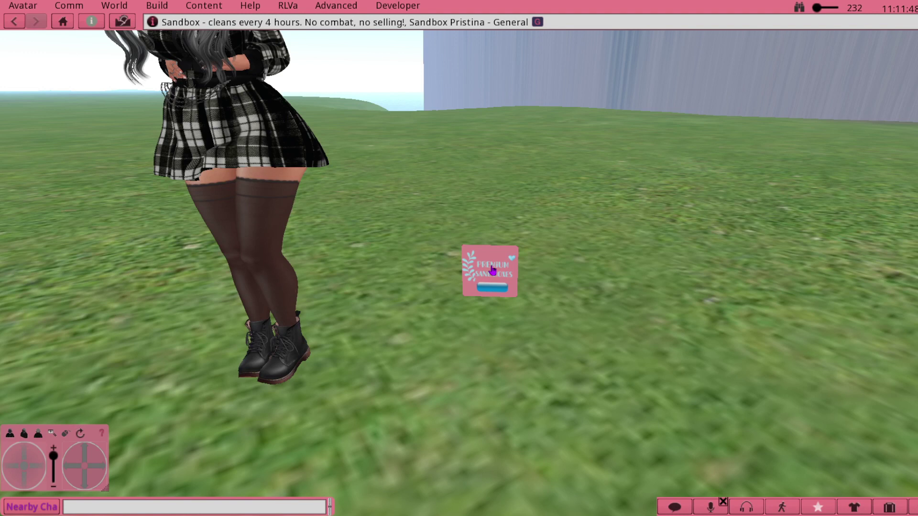
{"action": "right_click", "coordinate": [492, 270]}
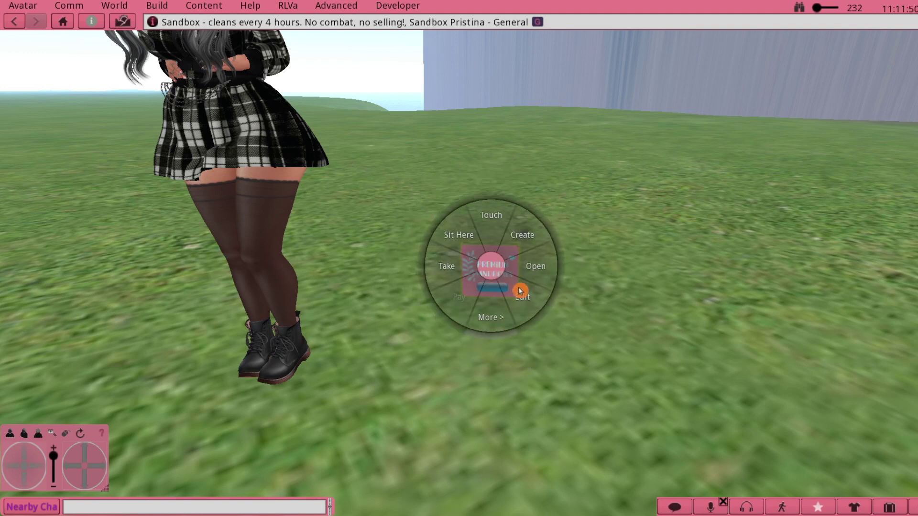
{"action": "left_click", "coordinate": [528, 307]}
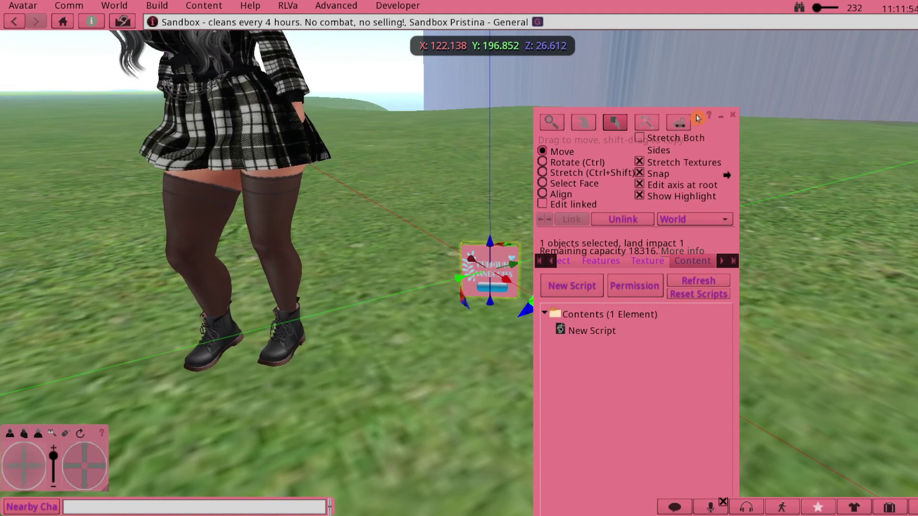
{"action": "left_click_drag", "start_coordinate": [698, 118], "coordinate": [688, 44]}
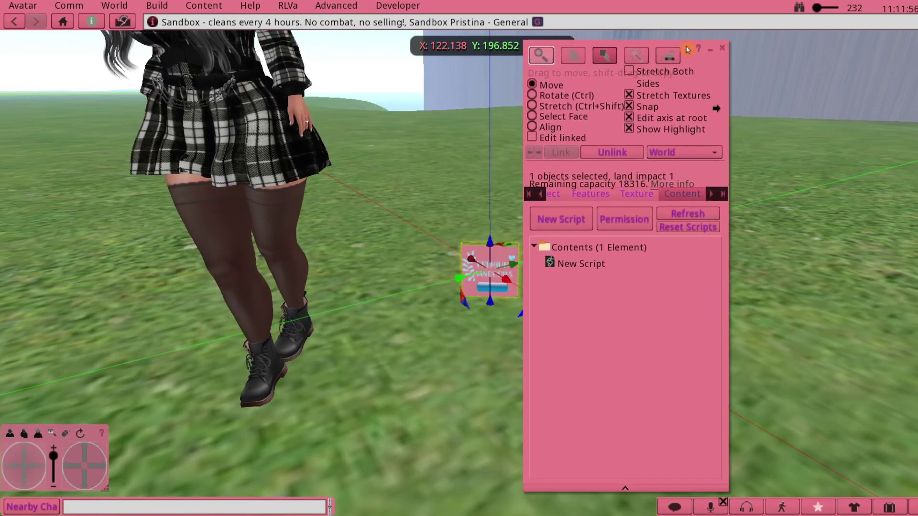
{"action": "left_click", "coordinate": [589, 490]}
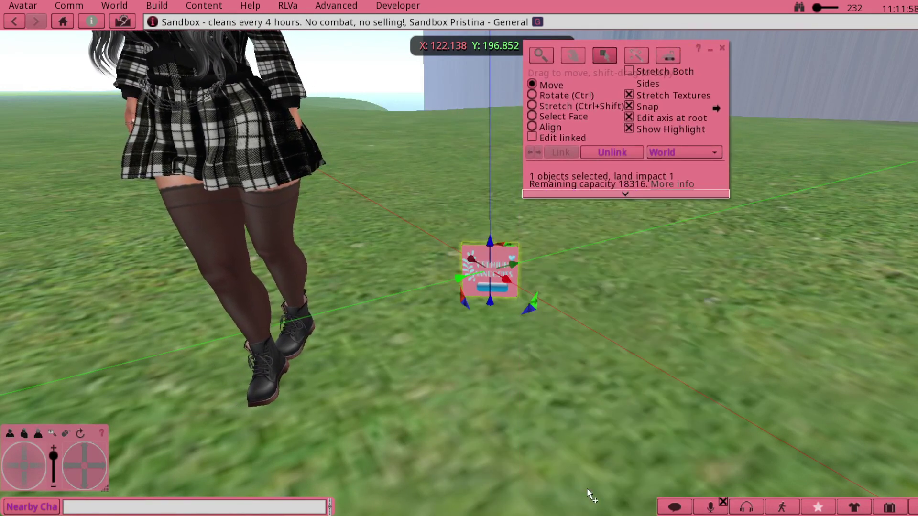
{"action": "left_click", "coordinate": [889, 509]}
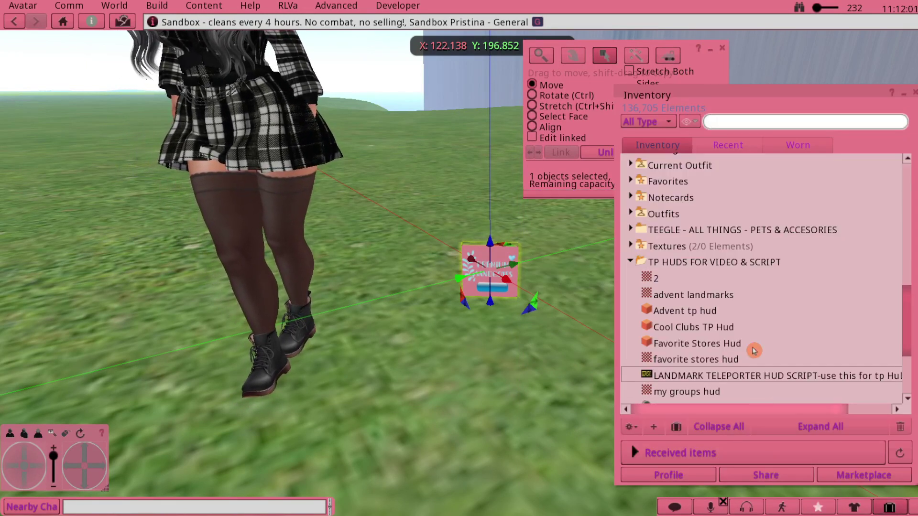
{"action": "left_click_drag", "start_coordinate": [744, 96], "coordinate": [797, 107]}
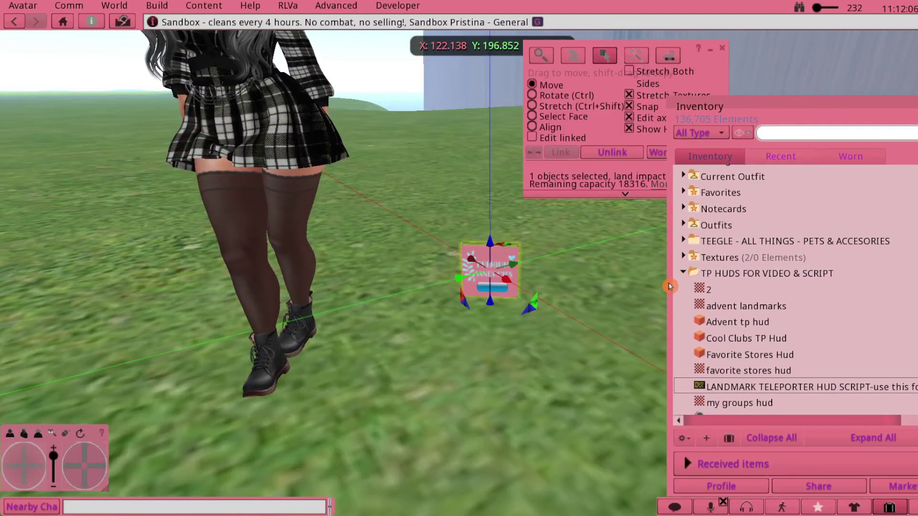
{"action": "left_click_drag", "start_coordinate": [664, 283], "coordinate": [713, 287]}
{"action": "scroll", "coordinate": [851, 322], "scroll_direction": "down", "scroll_amount": 4}
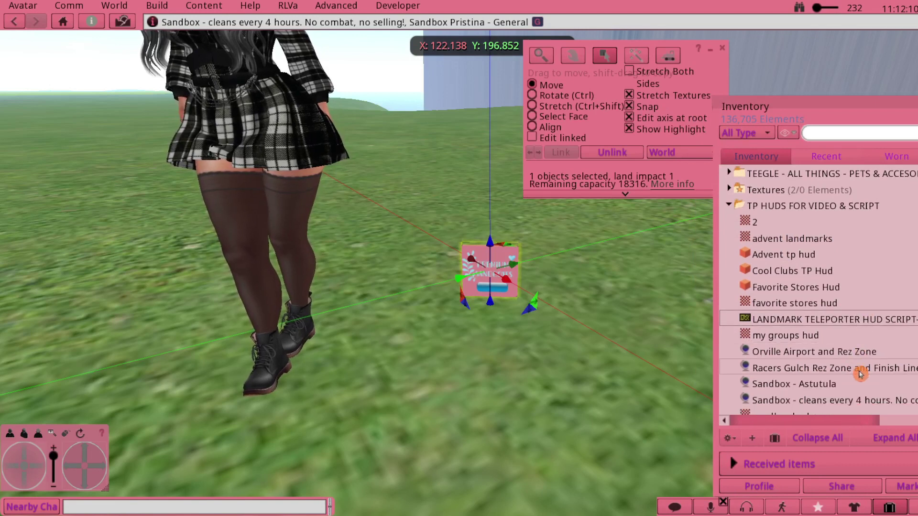
{"action": "scroll", "coordinate": [865, 369], "scroll_direction": "down", "scroll_amount": 1}
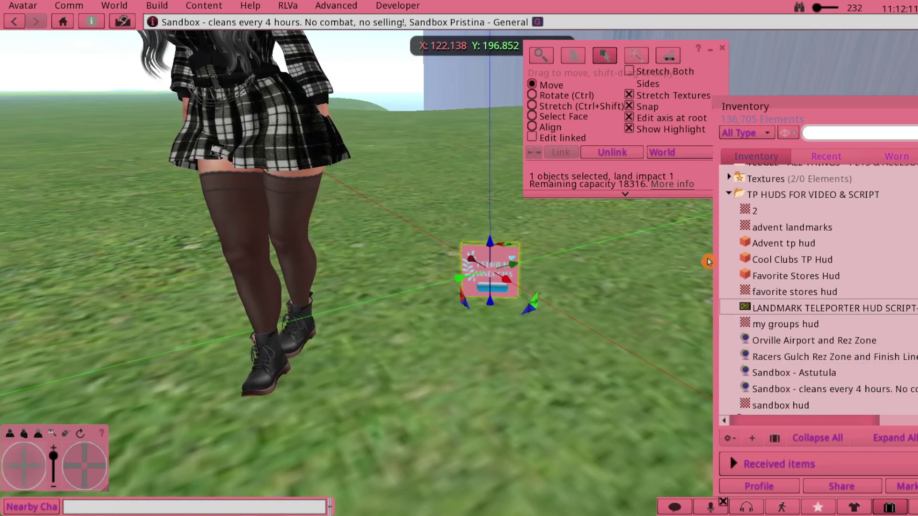
{"action": "left_click", "coordinate": [664, 196]}
{"action": "left_click", "coordinate": [665, 196]}
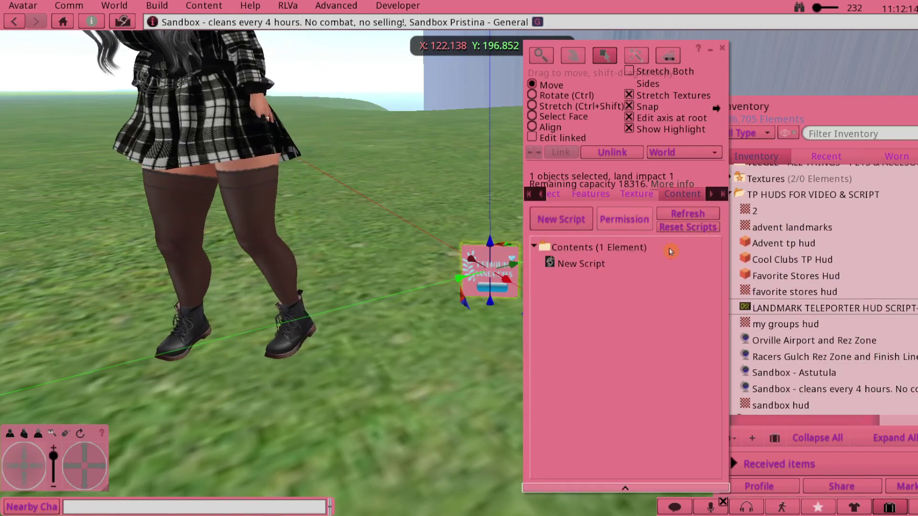
Add the four landmarks from Orville Airport and Rez Zone through "Sandbox - cleans every 4 hours" to the panel's contents
{"action": "left_click", "coordinate": [791, 341]}
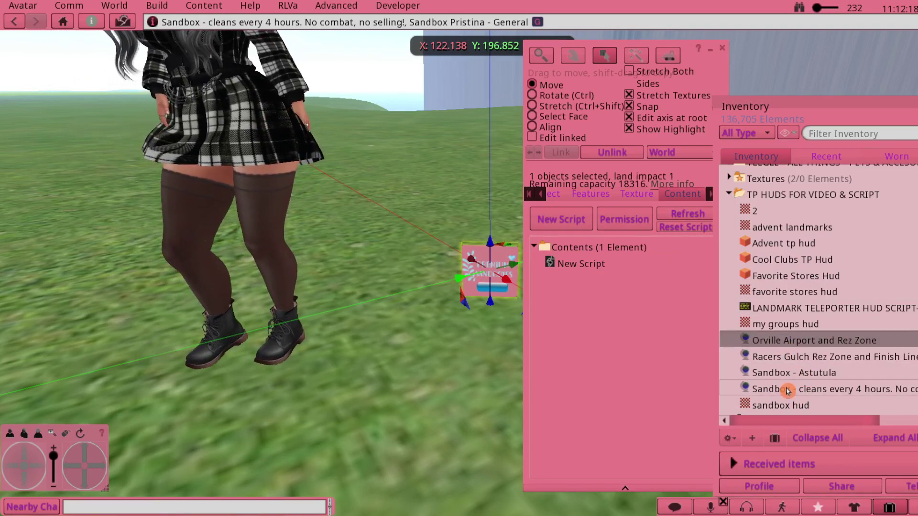
{"action": "left_click", "coordinate": [784, 388], "text": "shift"}
{"action": "left_click_drag", "start_coordinate": [800, 358], "coordinate": [775, 356]}
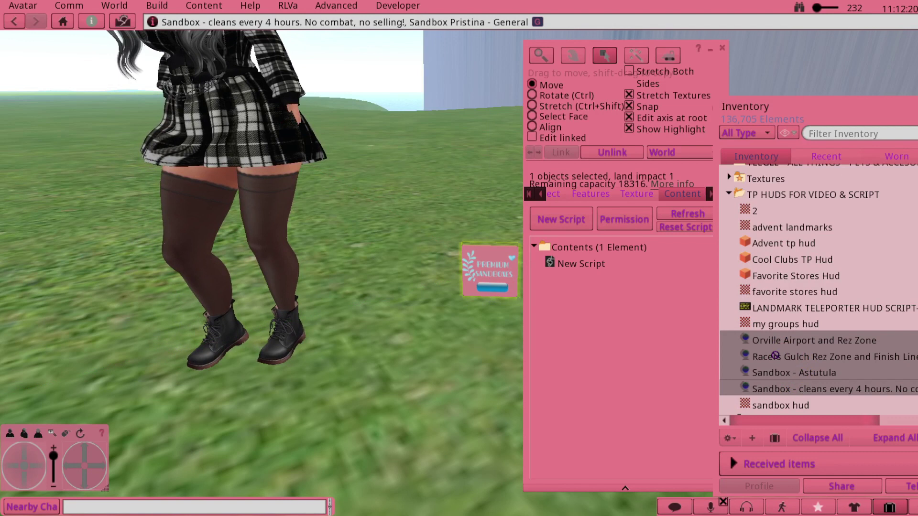
{"action": "left_click_drag", "start_coordinate": [676, 328], "coordinate": [579, 250]}
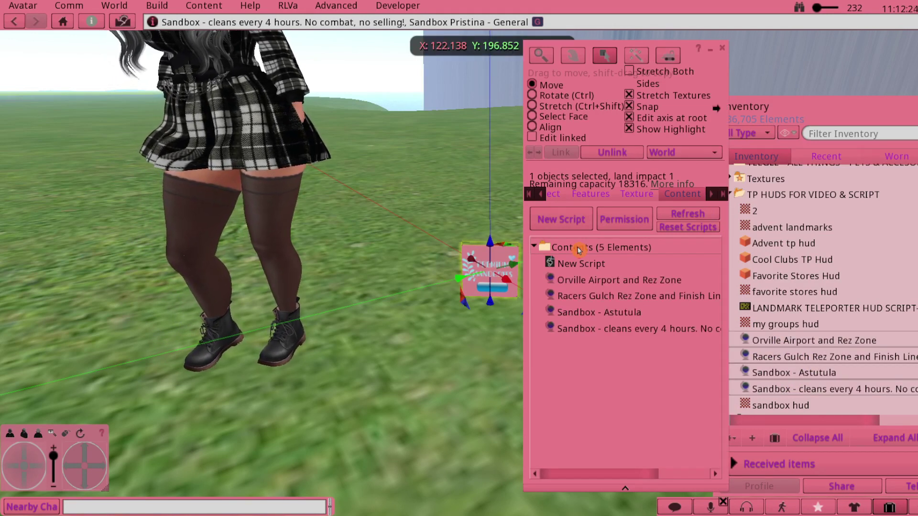
Refresh the panel's contents, reset its scripts, and finish editing the object
{"action": "left_click", "coordinate": [682, 216]}
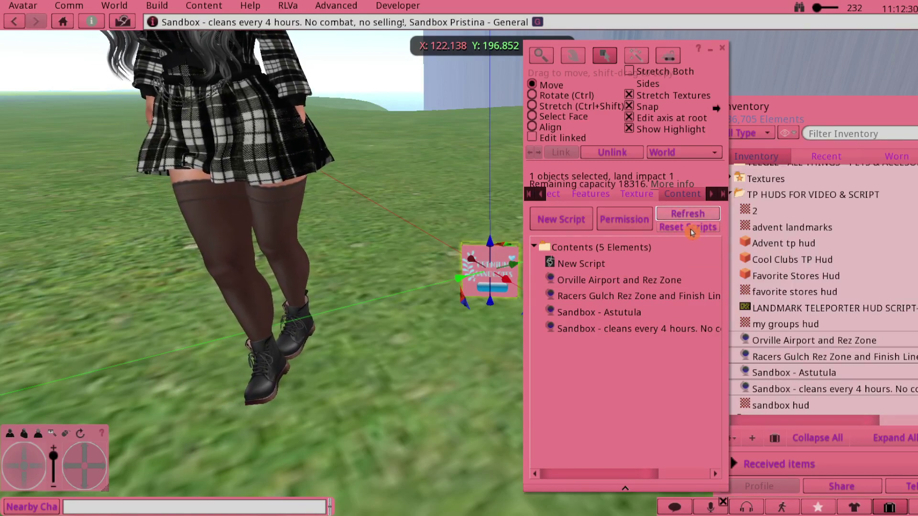
{"action": "left_click", "coordinate": [691, 229]}
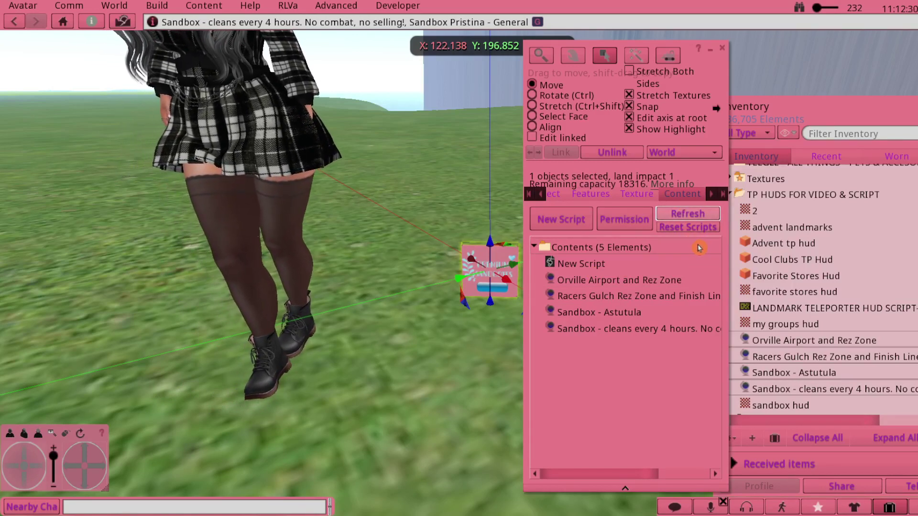
{"action": "left_click", "coordinate": [724, 49]}
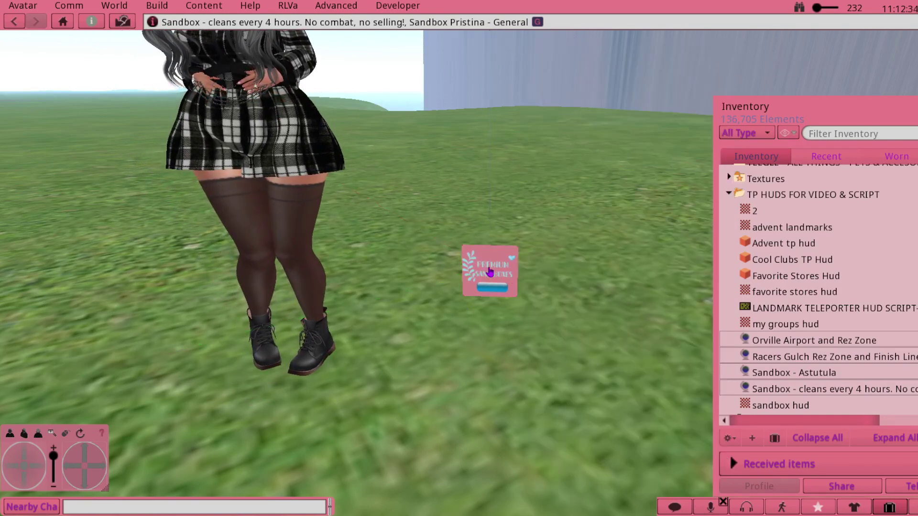
Take the finished teleport panel into inventory and bring the whole inventory window into view
{"action": "right_click", "coordinate": [488, 268]}
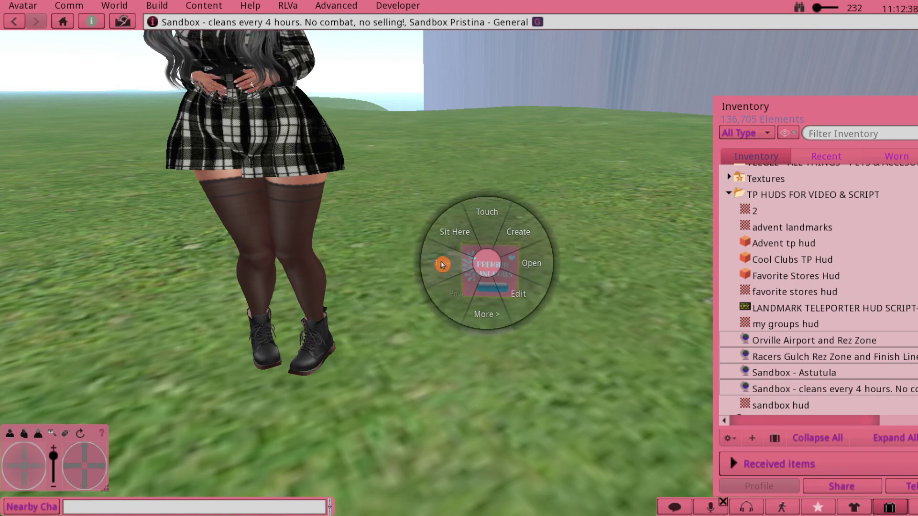
{"action": "left_click", "coordinate": [442, 264]}
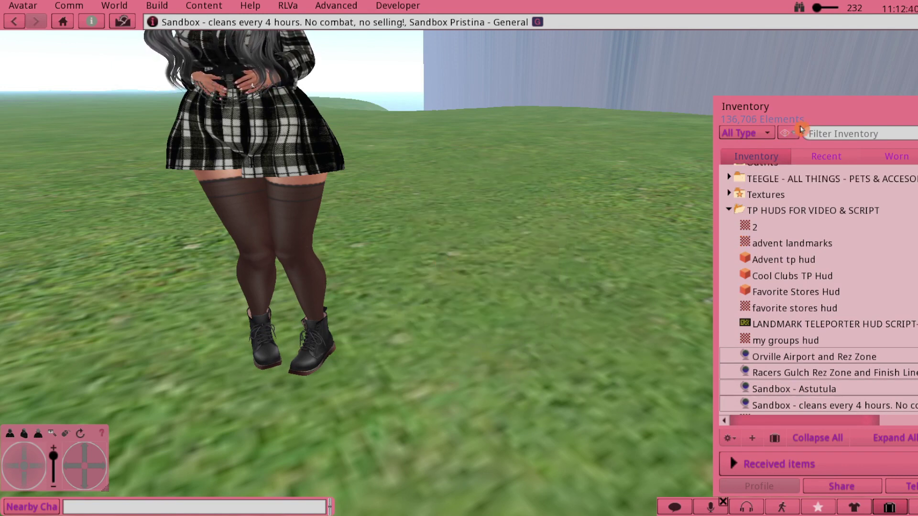
{"action": "left_click_drag", "start_coordinate": [831, 105], "coordinate": [724, 82]}
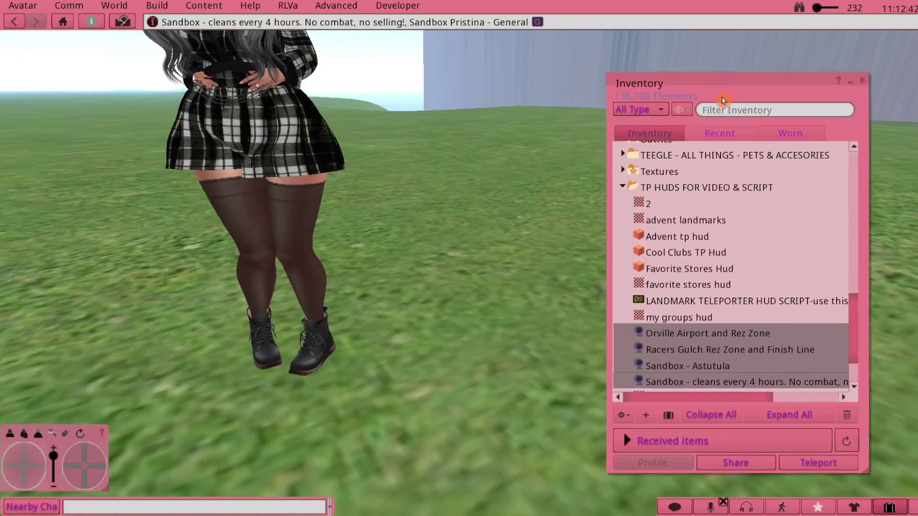
Collapse the TP HUDS FOR VIDEO & SCRIPT folder and expand the Objects folder in the inventory
{"action": "scroll", "coordinate": [705, 301], "scroll_direction": "down", "scroll_amount": 2}
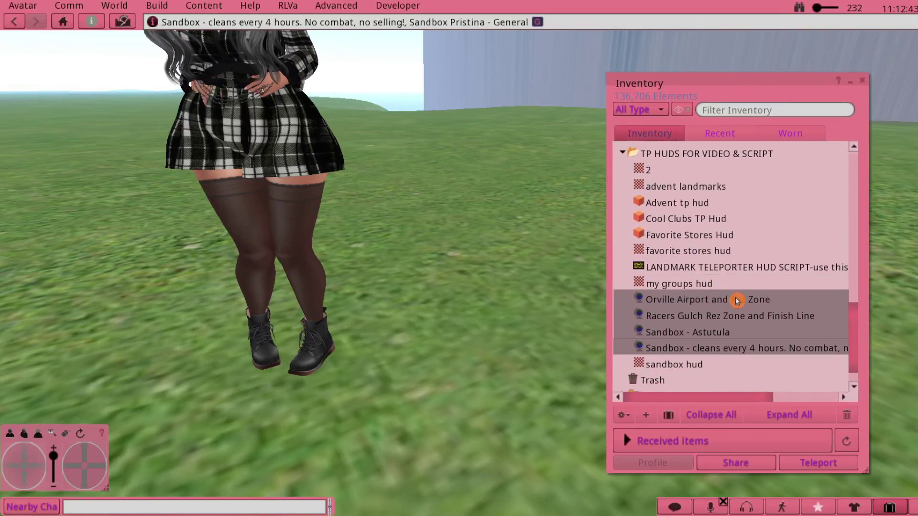
{"action": "scroll", "coordinate": [735, 301], "scroll_direction": "down", "scroll_amount": 2}
{"action": "scroll", "coordinate": [737, 301], "scroll_direction": "up", "scroll_amount": 3}
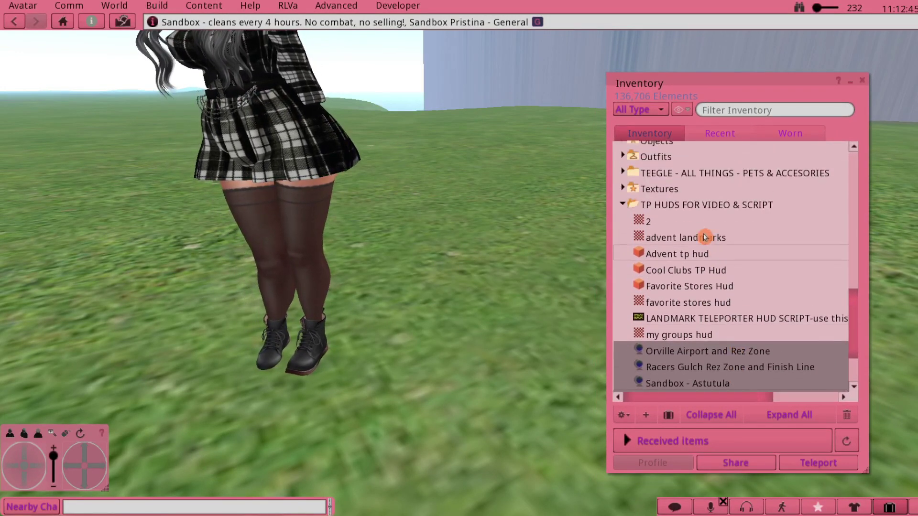
{"action": "double_click", "coordinate": [679, 206]}
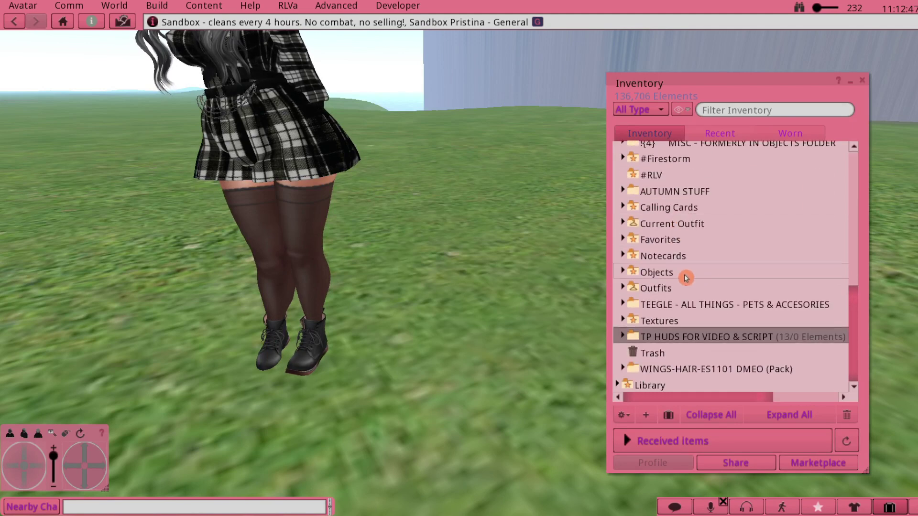
{"action": "double_click", "coordinate": [687, 272]}
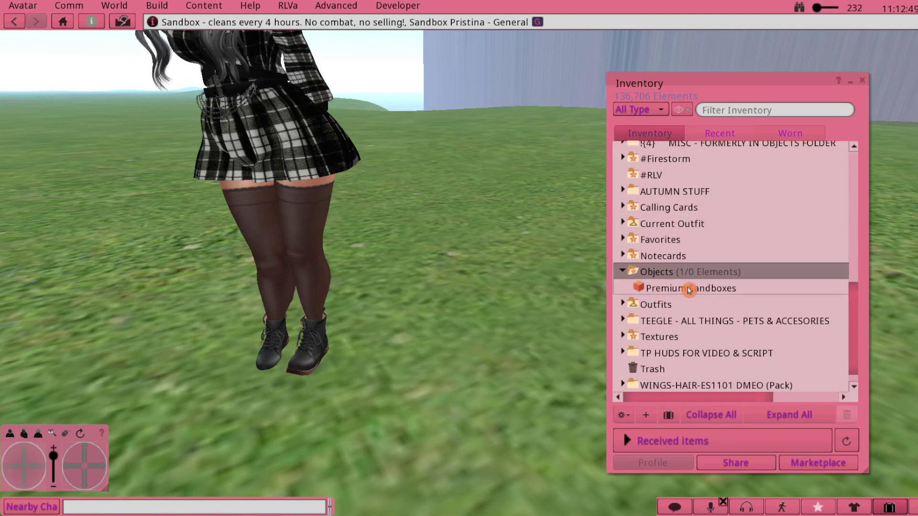
Attach the Premium Sandboxes object from the Objects folder to the Bottom Left HUD point
{"action": "scroll", "coordinate": [490, 232], "scroll_direction": "down", "scroll_amount": 5}
{"action": "left_click_drag", "start_coordinate": [516, 207], "coordinate": [540, 207], "text": "alt"}
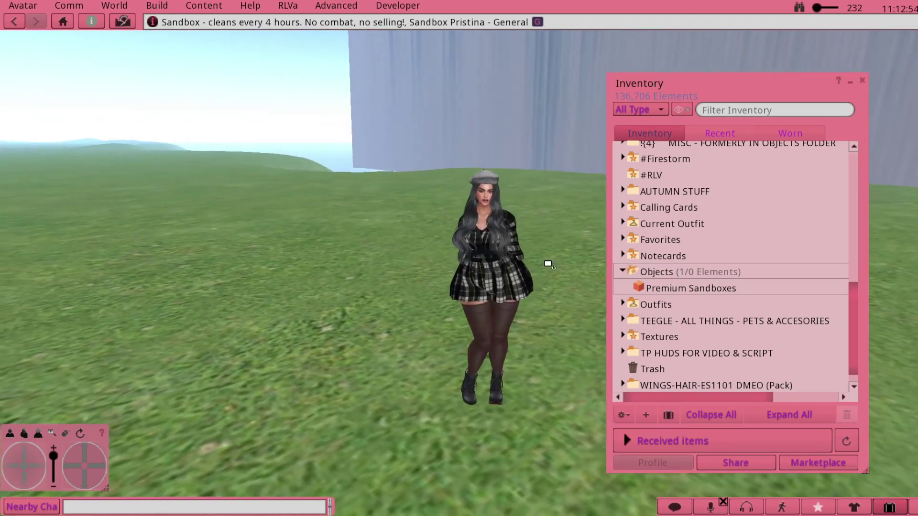
{"action": "mouse_move", "coordinate": [491, 265]}
{"action": "left_mouse_down", "text": "alt"}
{"action": "mouse_move", "coordinate": [451, 260]}
{"action": "mouse_move", "coordinate": [489, 264]}
{"action": "left_mouse_up", "text": "alt"}
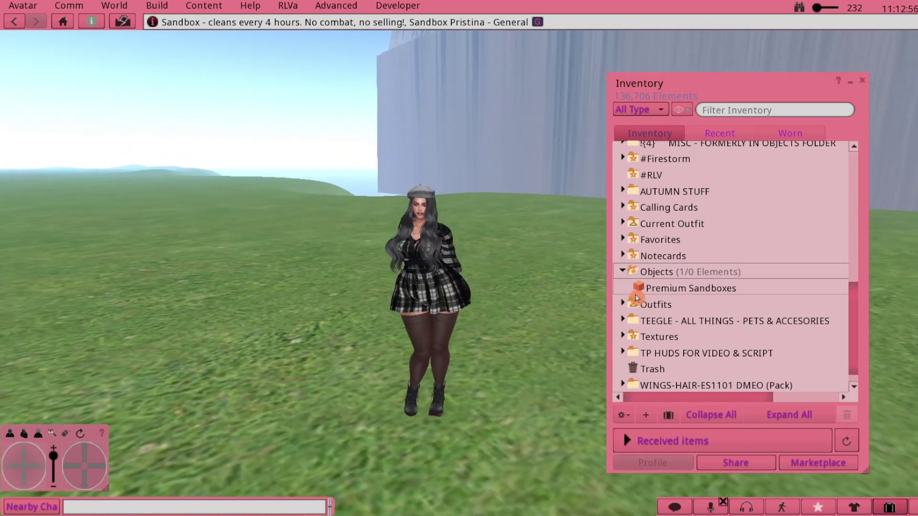
{"action": "scroll", "coordinate": [555, 298], "scroll_direction": "up", "scroll_amount": 3}
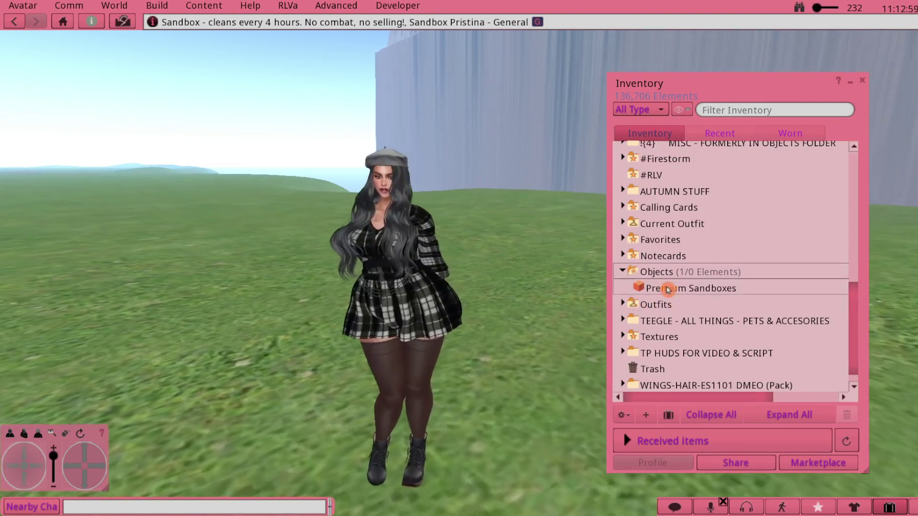
{"action": "right_click", "coordinate": [668, 289]}
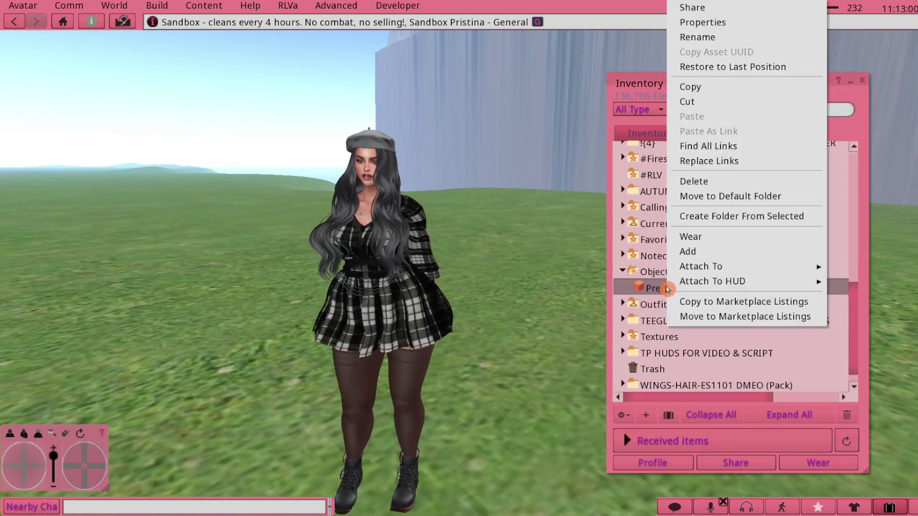
{"action": "mouse_move", "coordinate": [695, 284]}
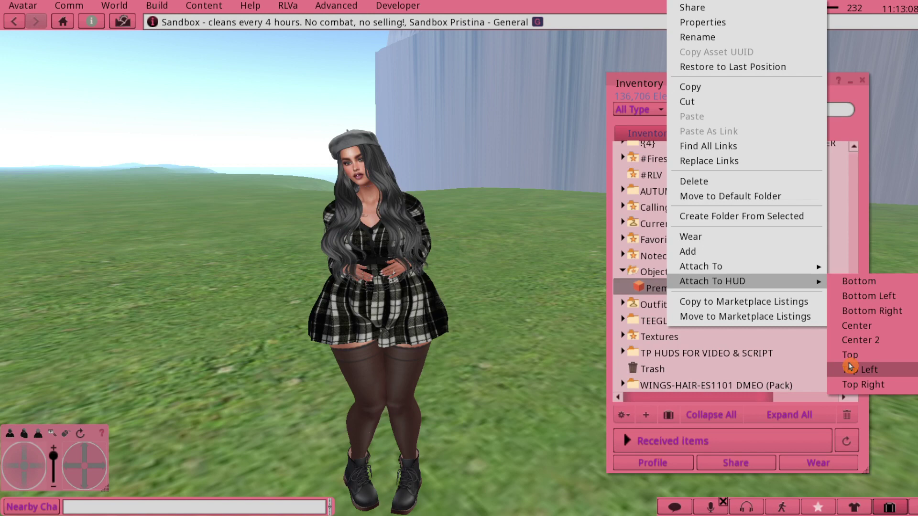
{"action": "left_click", "coordinate": [850, 298]}
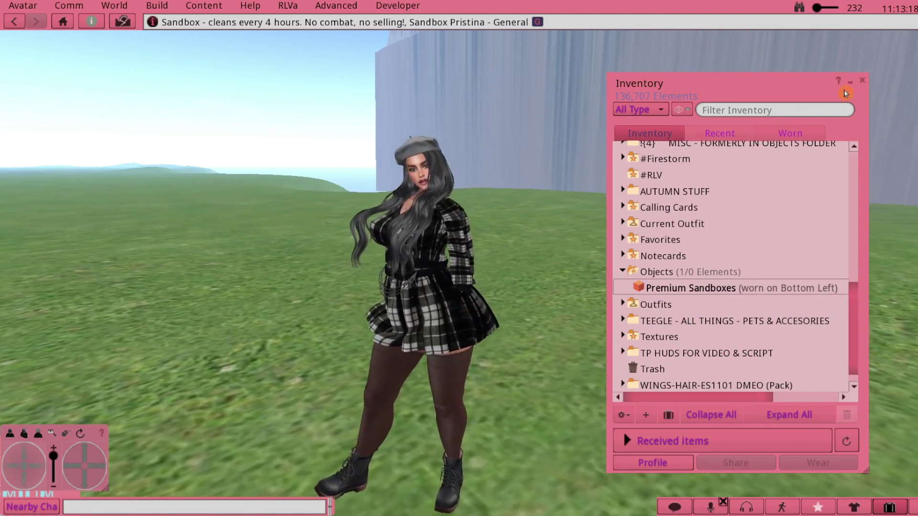
Move the inventory window aside, reopen the worn Premium Sandboxes HUD for editing, and move it up into open view beside the avatar
{"action": "left_click_drag", "start_coordinate": [770, 81], "coordinate": [829, 76]}
{"action": "right_click", "coordinate": [723, 287]}
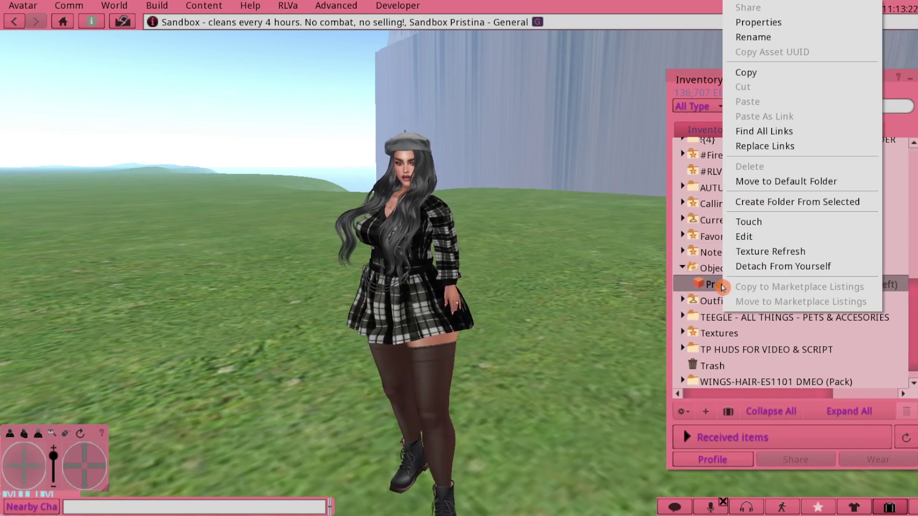
{"action": "left_click", "coordinate": [748, 237]}
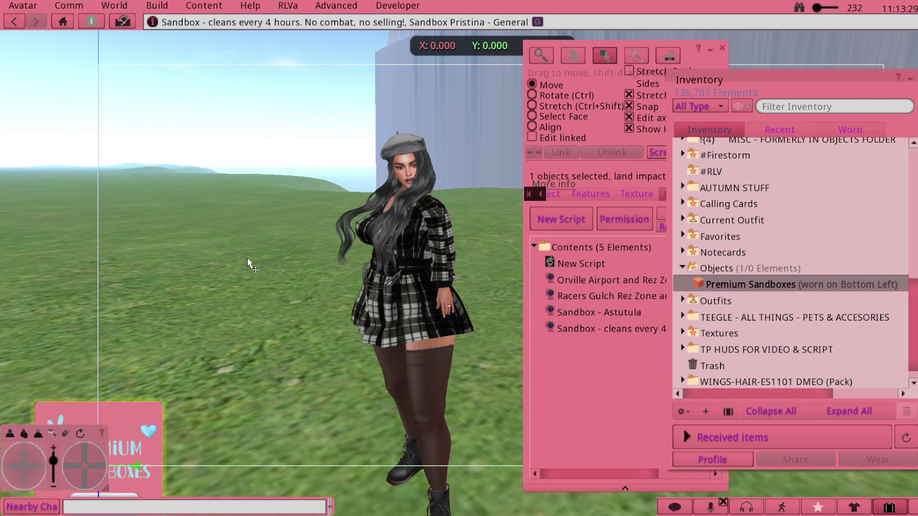
{"action": "left_click_drag", "start_coordinate": [215, 427], "coordinate": [303, 209]}
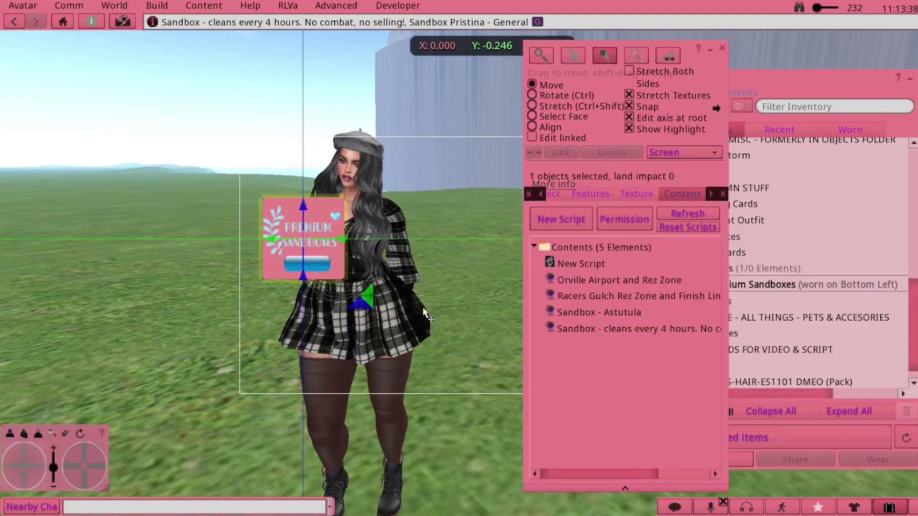
{"action": "scroll", "coordinate": [425, 313], "scroll_direction": "up", "scroll_amount": 3}
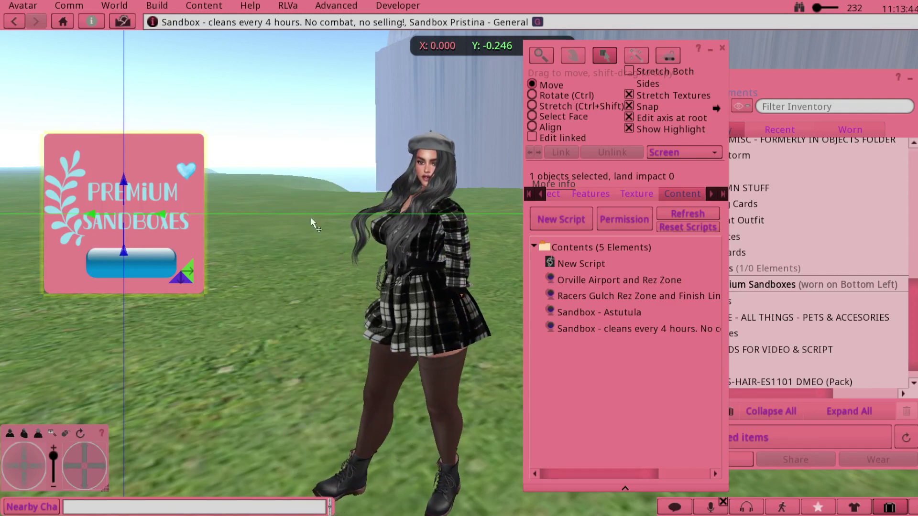
Stretch the HUD smaller in proportion, place it in the view's upper-left corner, and close the editing and inventory windows
{"action": "left_click", "coordinate": [529, 107]}
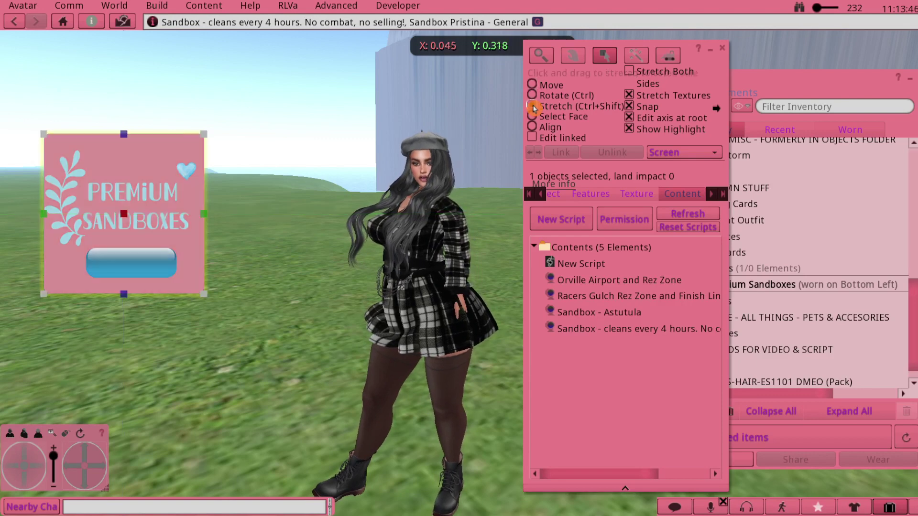
{"action": "left_click_drag", "start_coordinate": [204, 134], "coordinate": [151, 196]}
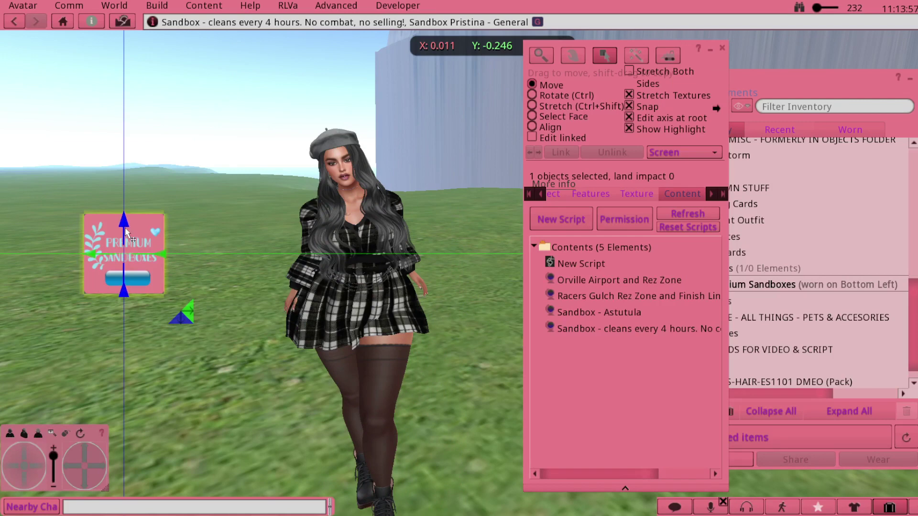
{"action": "left_click_drag", "start_coordinate": [126, 234], "coordinate": [93, 77]}
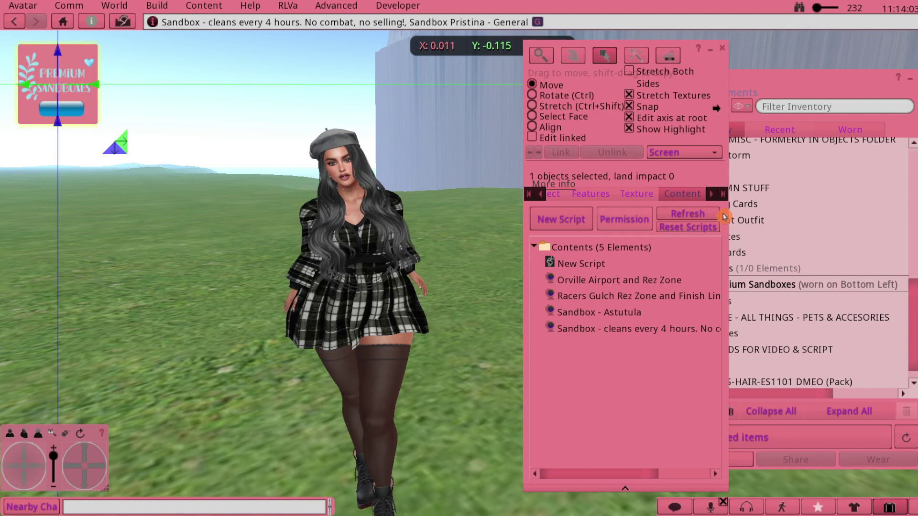
{"action": "left_click", "coordinate": [727, 51]}
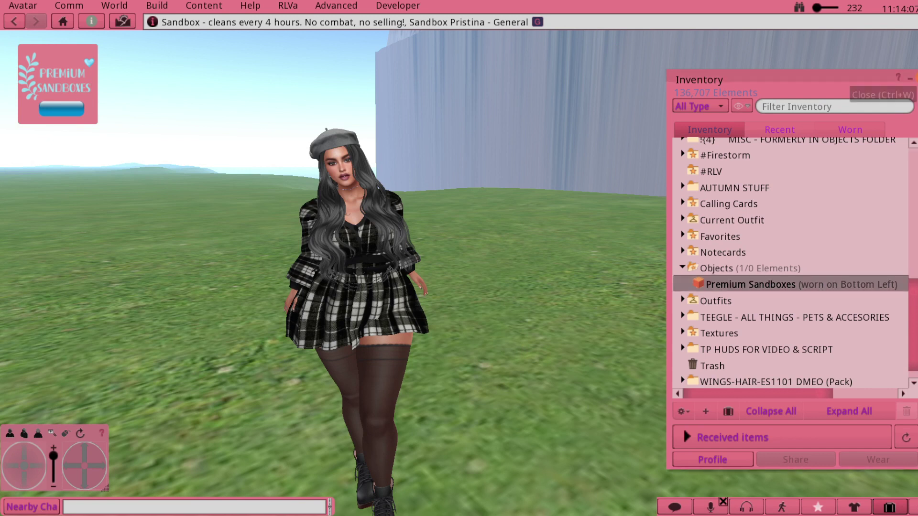
{"action": "left_click", "coordinate": [913, 78]}
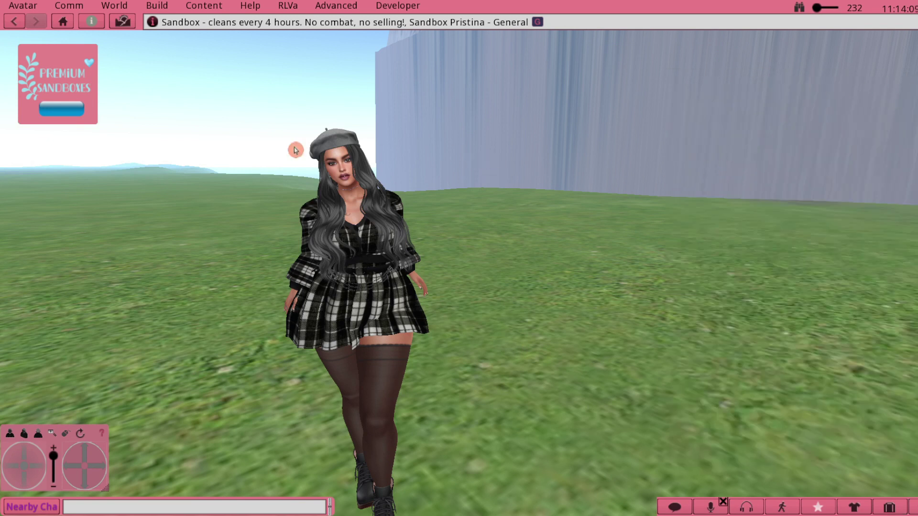
Test the HUD by choosing the Racers Gulch landmark from its menu and teleporting to Racers Gulch Rez Zone and Finish Line
{"action": "left_click", "coordinate": [60, 110]}
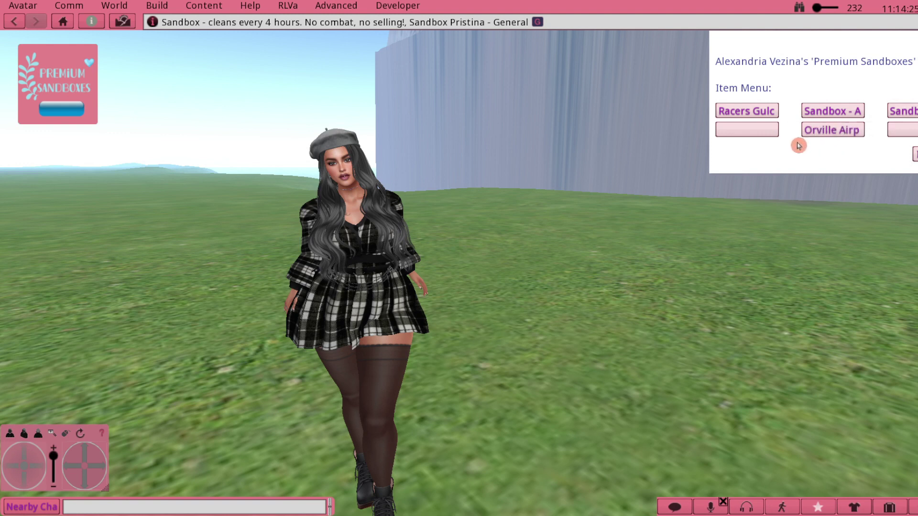
{"action": "left_click", "coordinate": [747, 112]}
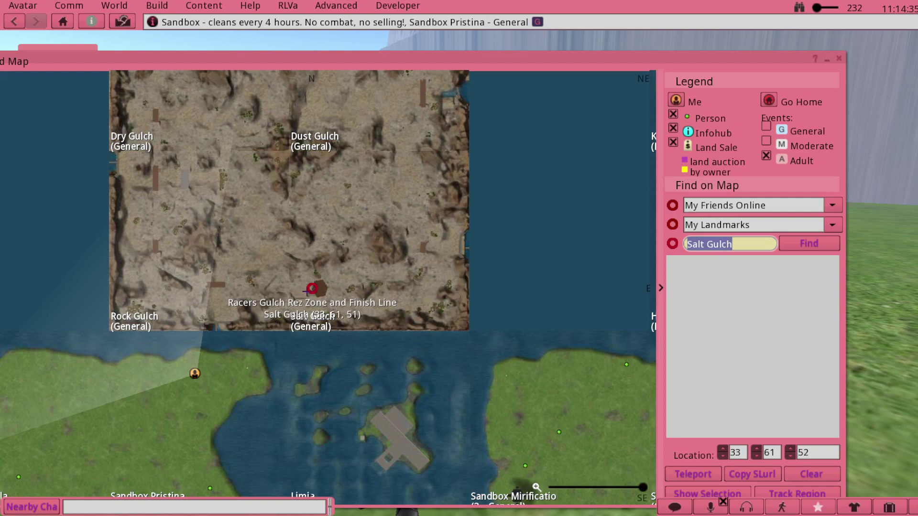
{"action": "left_click", "coordinate": [691, 475]}
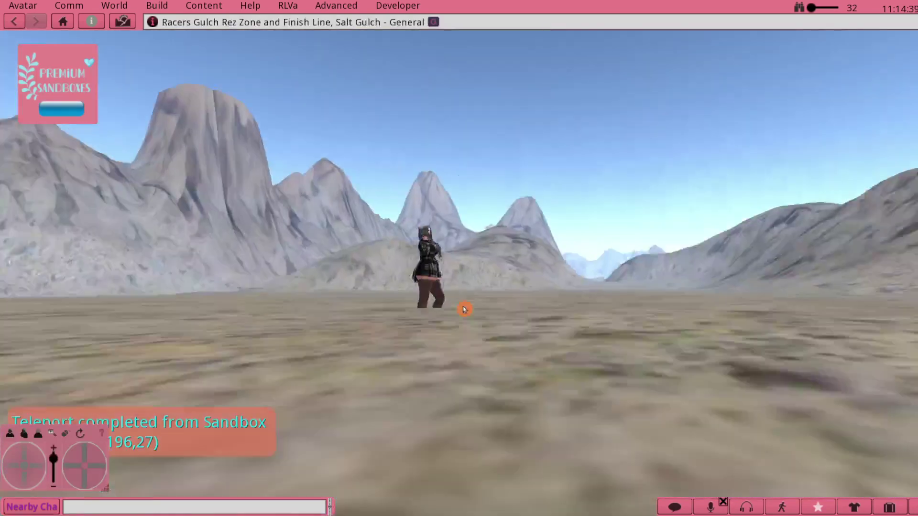
{"action": "key", "text": "Up"}
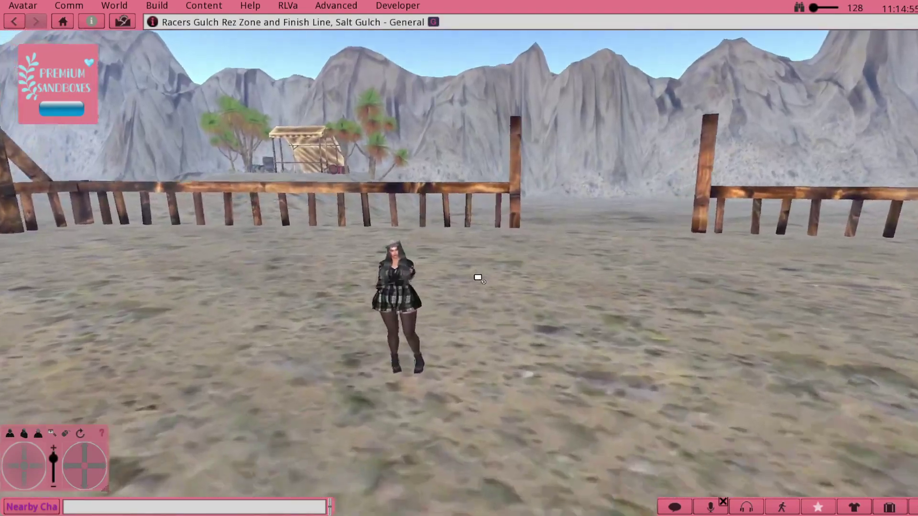
{"action": "left_click_drag", "start_coordinate": [478, 277], "coordinate": [492, 266], "text": "alt"}
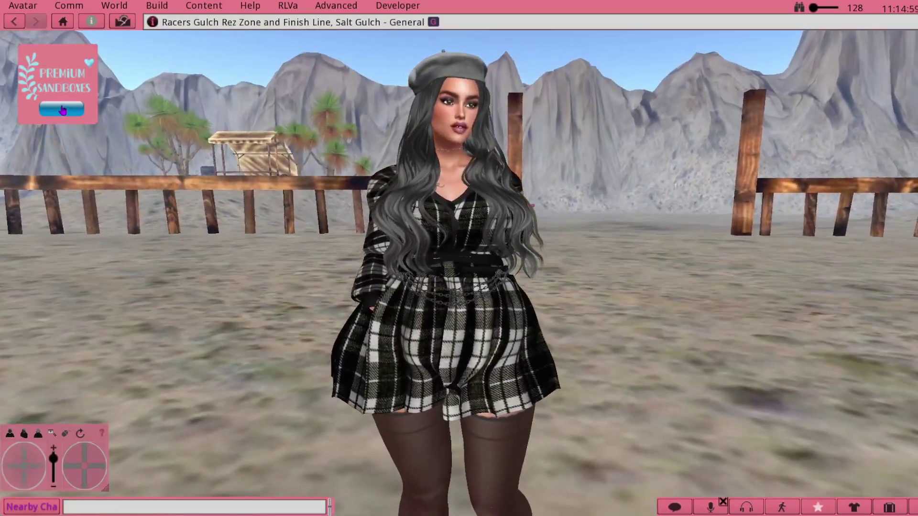
Use the HUD's menu to teleport back to "Sandbox - cleans every 4 hours" in Sandbox Pristina
{"action": "left_click", "coordinate": [62, 110]}
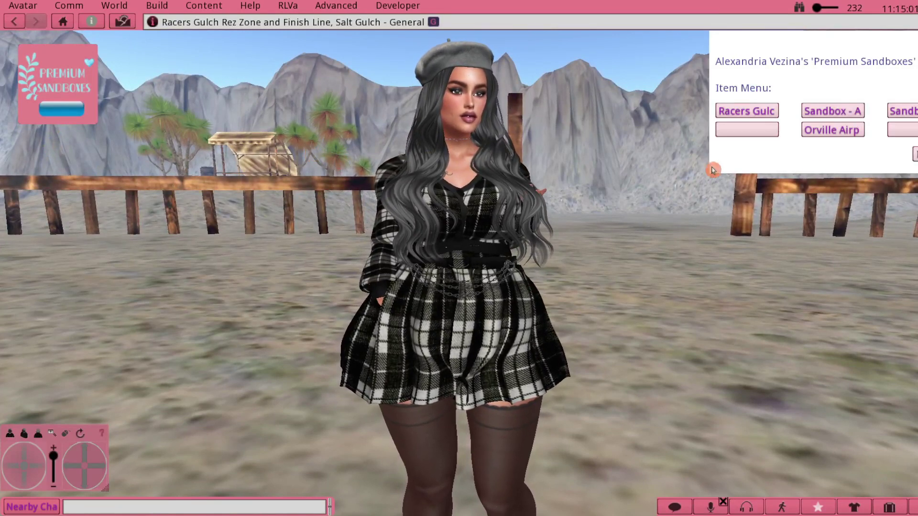
{"action": "left_click", "coordinate": [914, 112]}
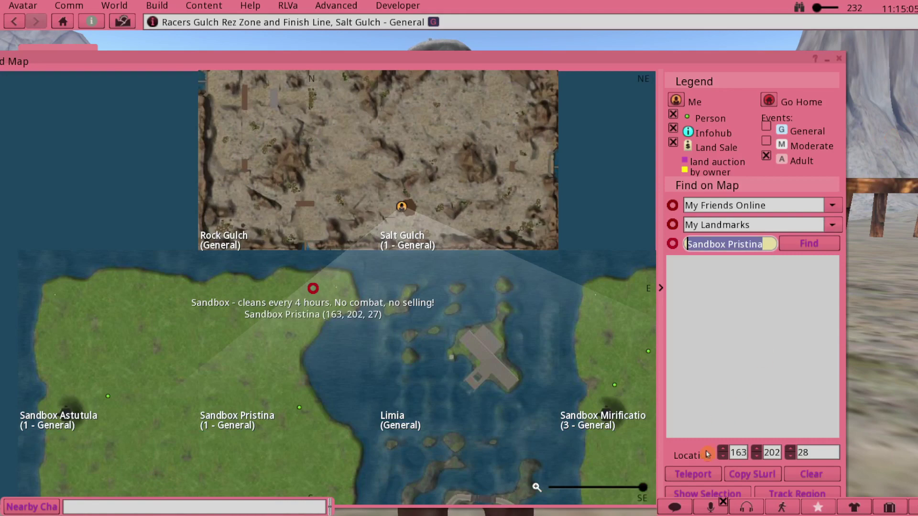
{"action": "left_click", "coordinate": [694, 476]}
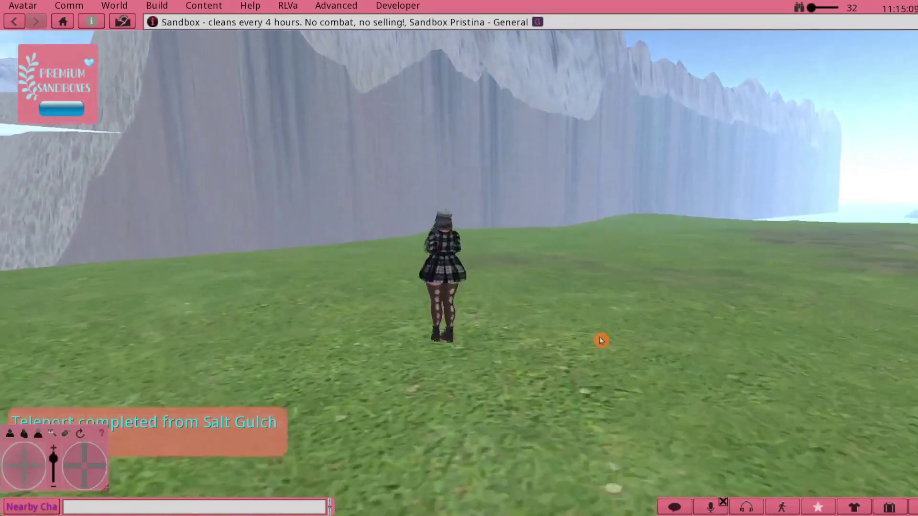
{"action": "left_click_drag", "start_coordinate": [601, 340], "coordinate": [760, 260], "text": "ctrl+alt"}
{"action": "left_click", "coordinate": [761, 260], "text": "ctrl+alt"}
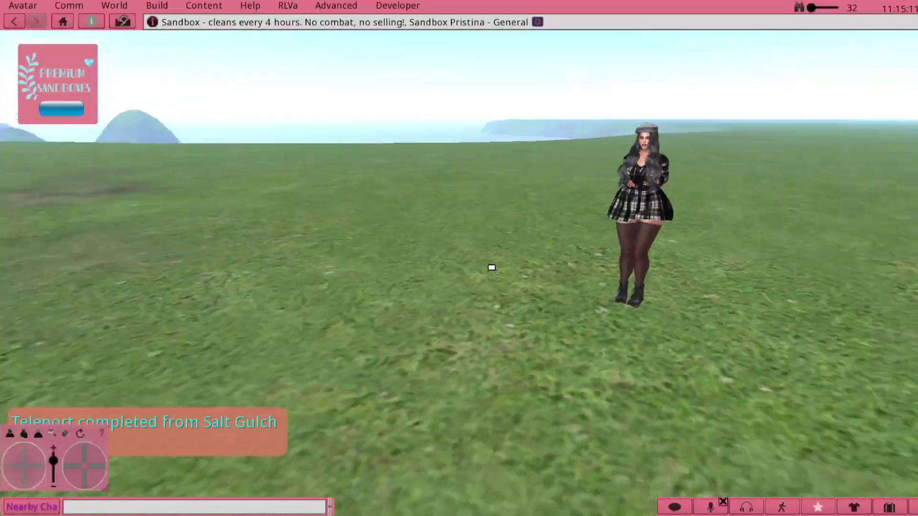
{"action": "left_click", "coordinate": [517, 230], "text": "ctrl+alt"}
{"action": "scroll", "coordinate": [473, 258], "scroll_direction": "up", "scroll_amount": 3, "text": "ctrl+alt"}
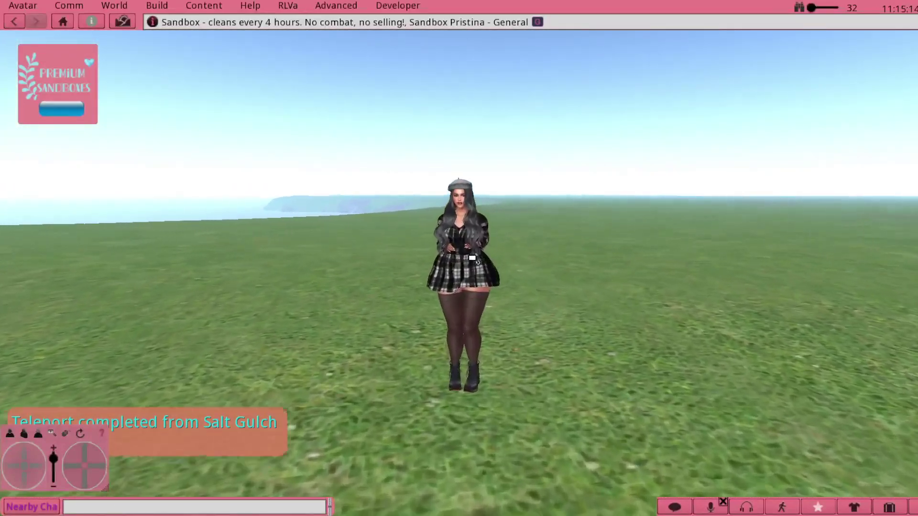
{"action": "scroll", "coordinate": [473, 258], "scroll_direction": "up", "scroll_amount": 5, "text": "ctrl+alt"}
{"action": "left_click_drag", "start_coordinate": [491, 265], "coordinate": [469, 267], "text": "ctrl+alt"}
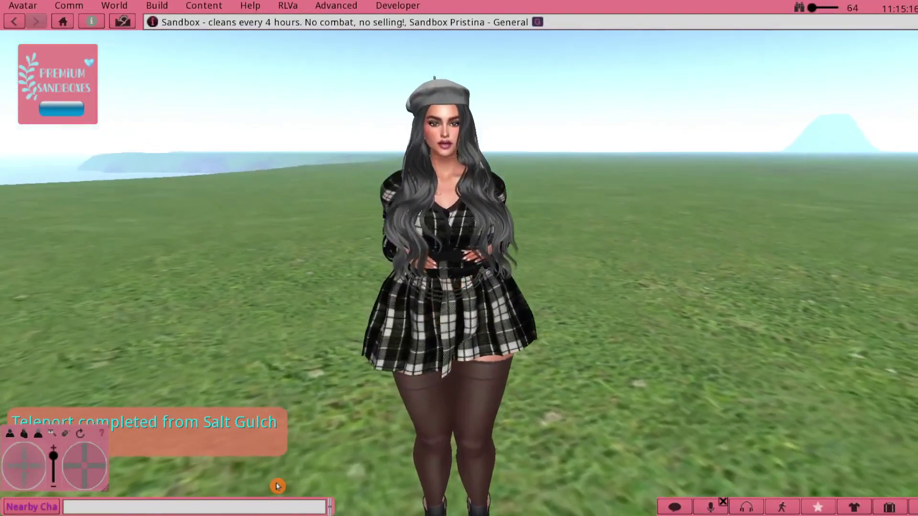